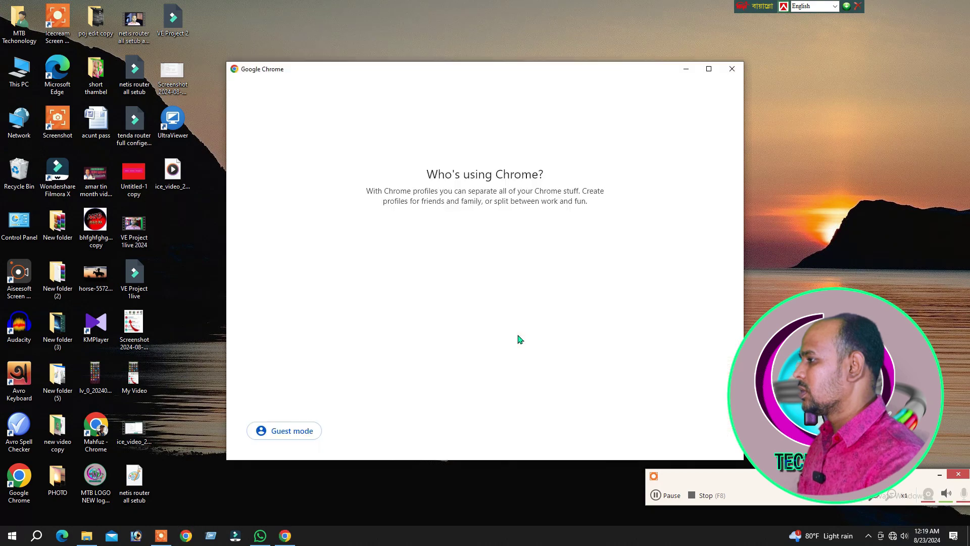
Open Chrome under the existing profile and enter tplinkwifi.net in the new-tab search box.
{"action": "left_click", "coordinate": [449, 243]}
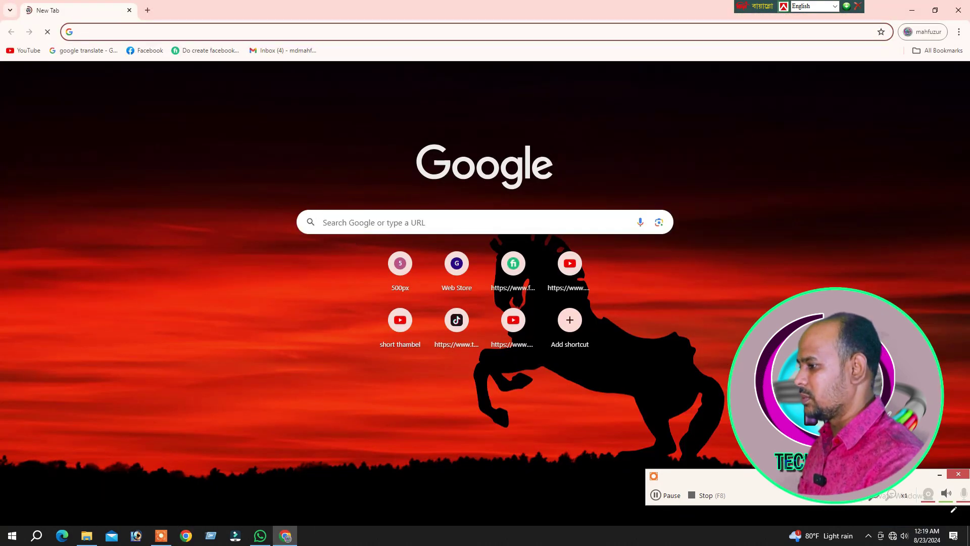
{"action": "mouse_move", "coordinate": [277, 195]}
{"action": "left_mouse_down"}
{"action": "mouse_move", "coordinate": [411, 242]}
{"action": "mouse_move", "coordinate": [559, 240]}
{"action": "left_mouse_up"}
{"action": "left_click", "coordinate": [397, 218]}
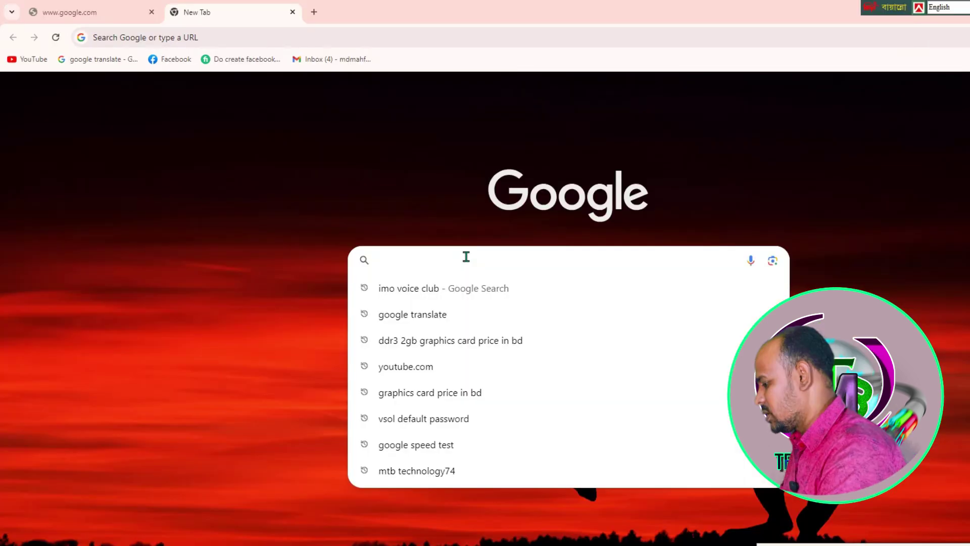
{"action": "type", "text": "tplink"}
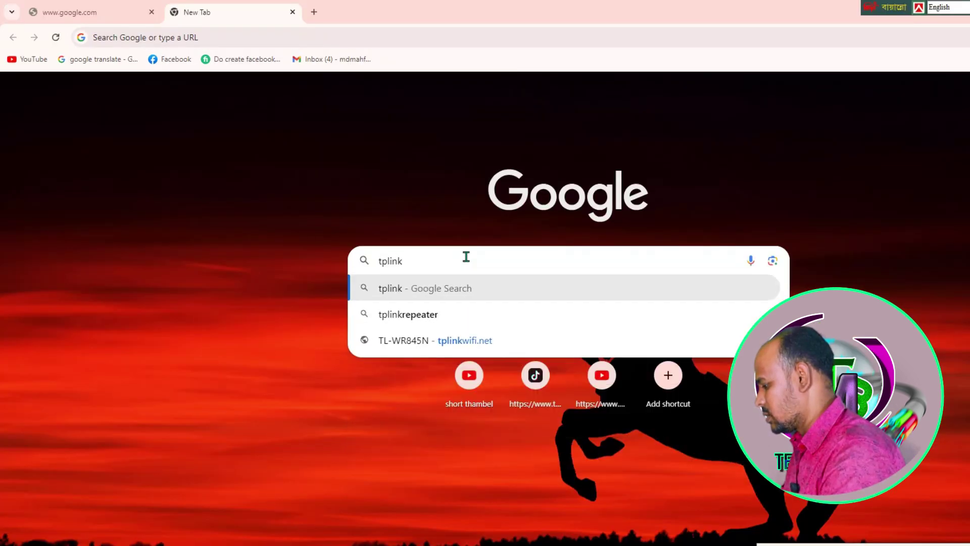
{"action": "type", "text": "wifi"}
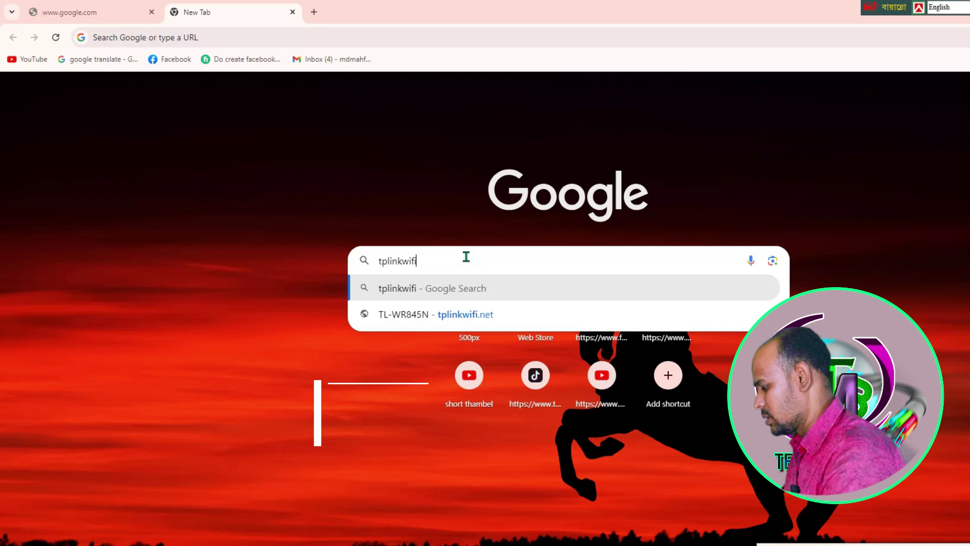
{"action": "type", "text": ".ne"}
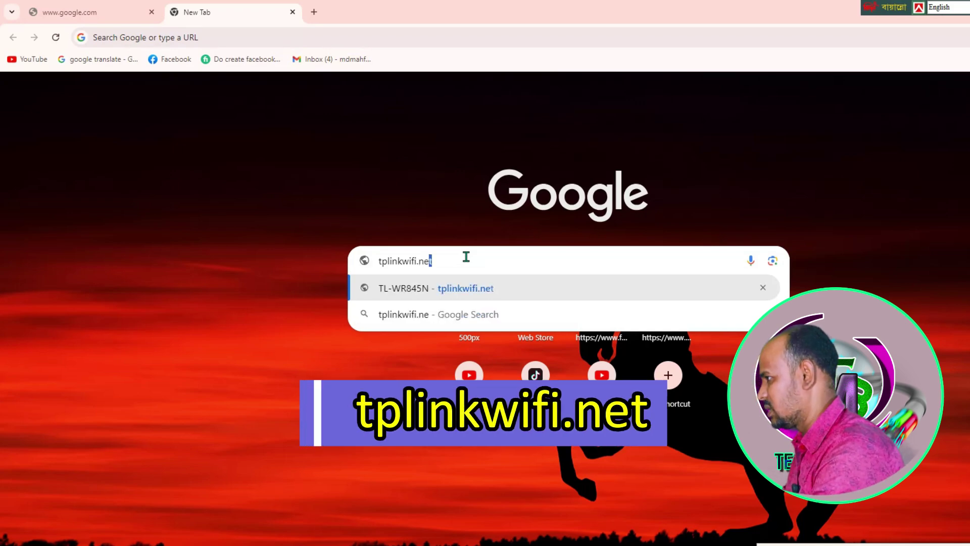
{"action": "type", "text": "t"}
Load the tplinkwifi.net router page and dismiss the Tether app QR banner.
{"action": "key", "text": "Return"}
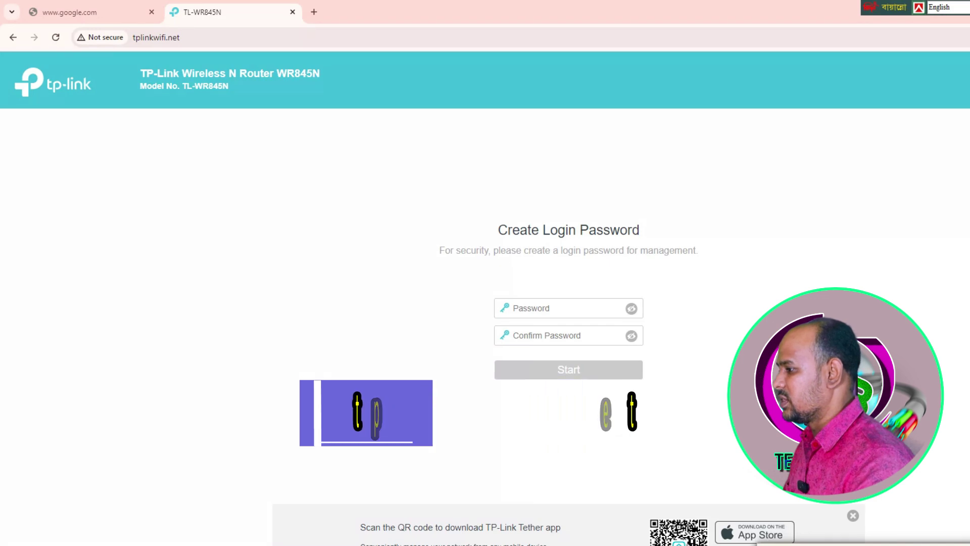
{"action": "left_click", "coordinate": [849, 516]}
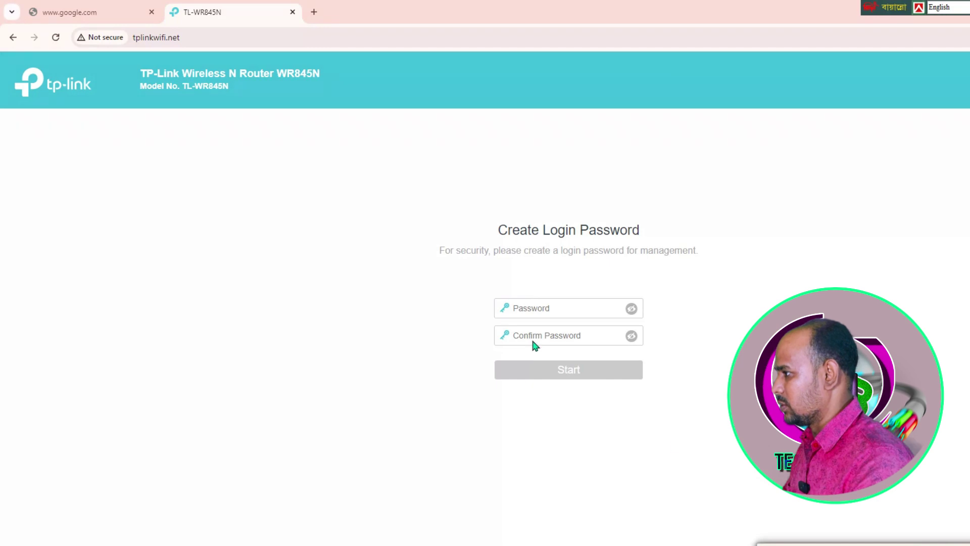
{"action": "left_click_drag", "start_coordinate": [468, 276], "coordinate": [662, 399]}
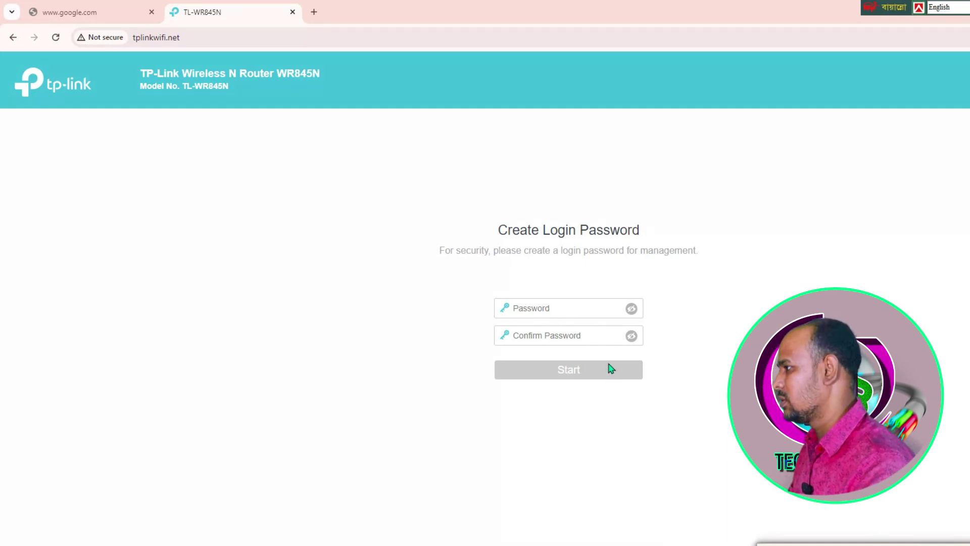
Enter a new router login password and type its confirmation, with both fields revealed.
{"action": "left_click", "coordinate": [567, 310]}
{"action": "type", "text": "•"}
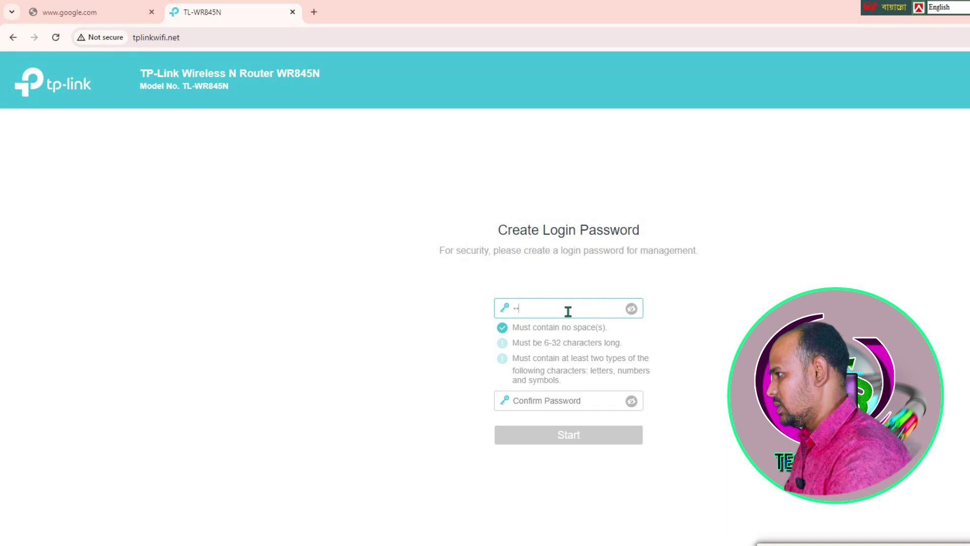
{"action": "type", "text": "••••"}
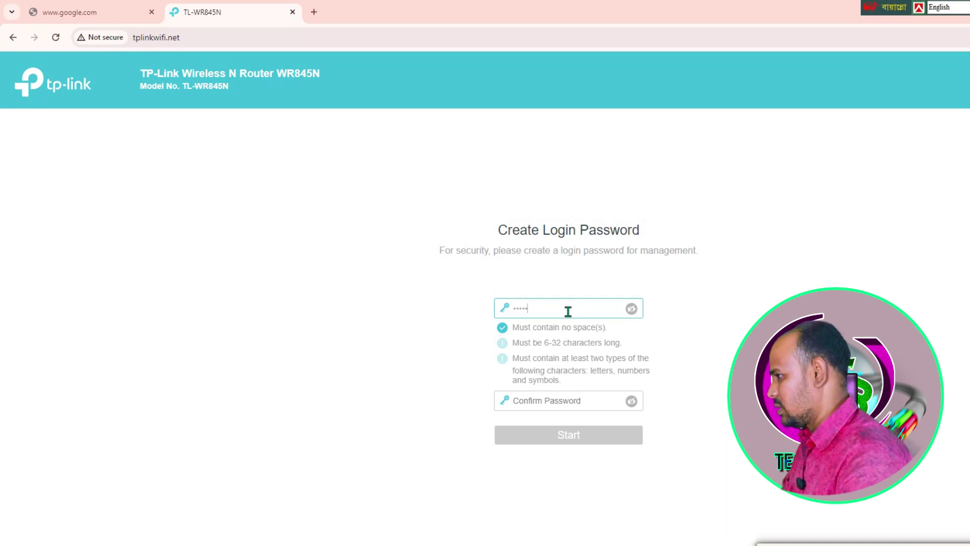
{"action": "type", "text": "11"}
{"action": "left_click", "coordinate": [632, 309]}
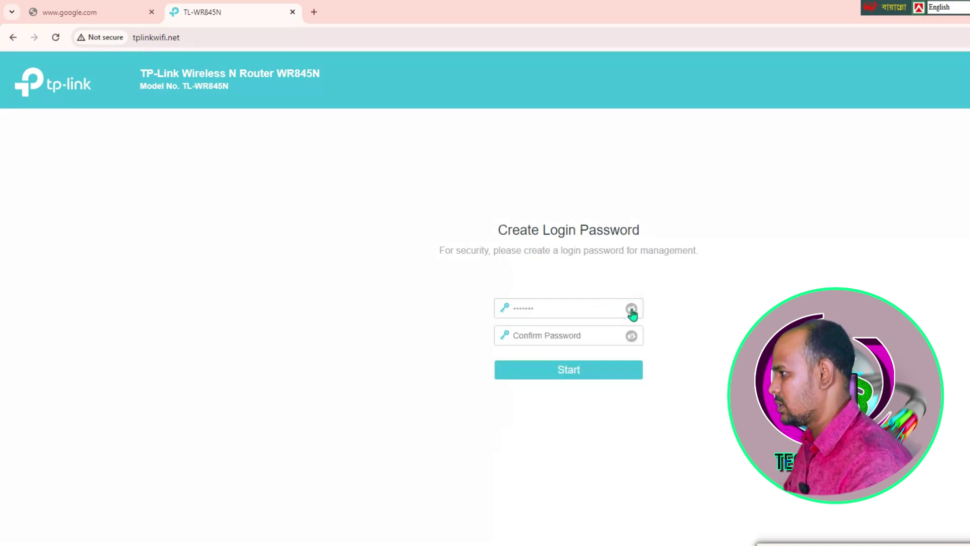
{"action": "left_click", "coordinate": [631, 335]}
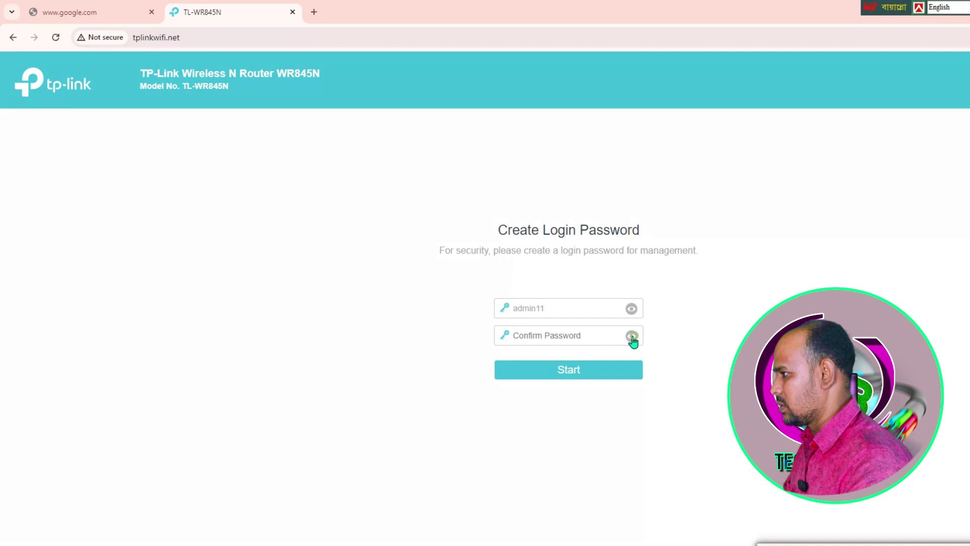
{"action": "left_click", "coordinate": [568, 339]}
{"action": "type", "text": "adm"}
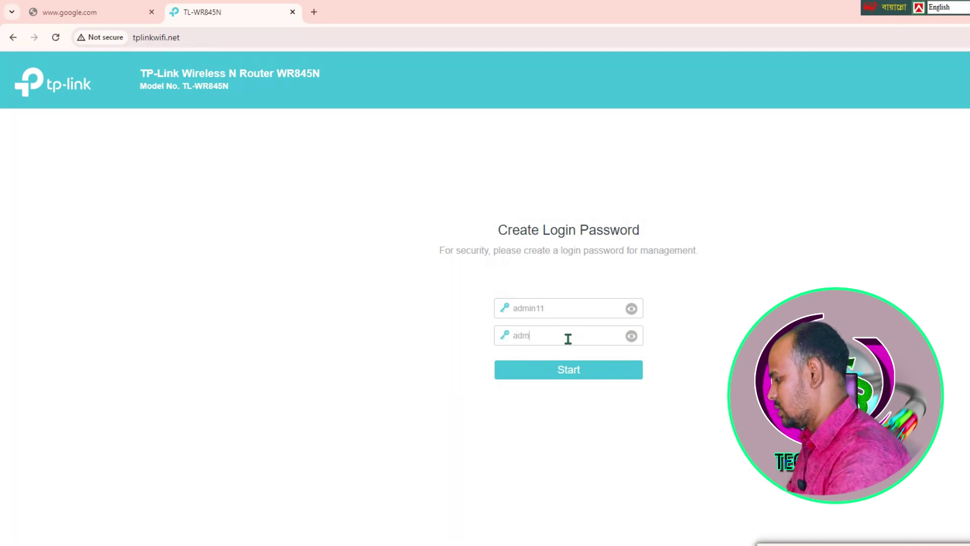
{"action": "type", "text": "in11"}
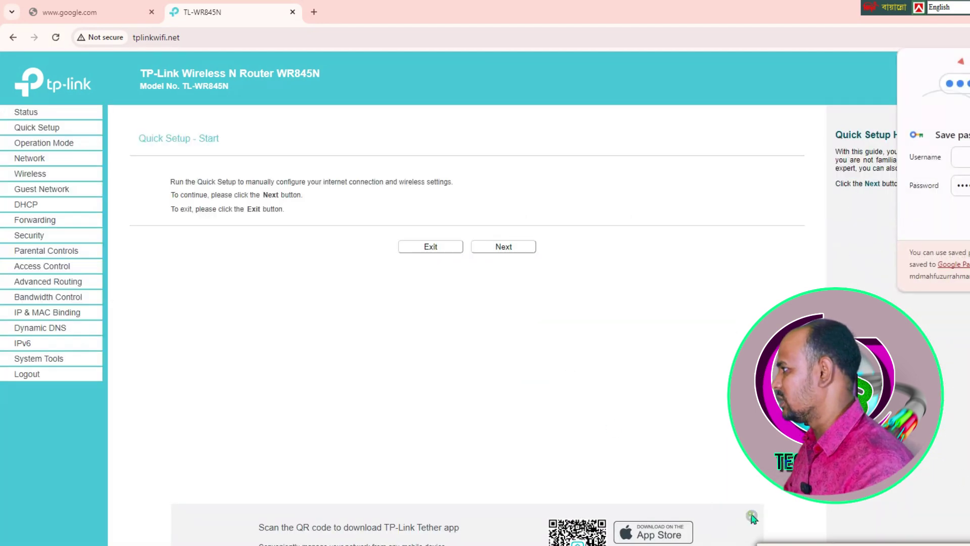
Dismiss the QR banner, open Quick Setup from the left menu and advance past its Start page.
{"action": "left_click", "coordinate": [751, 515]}
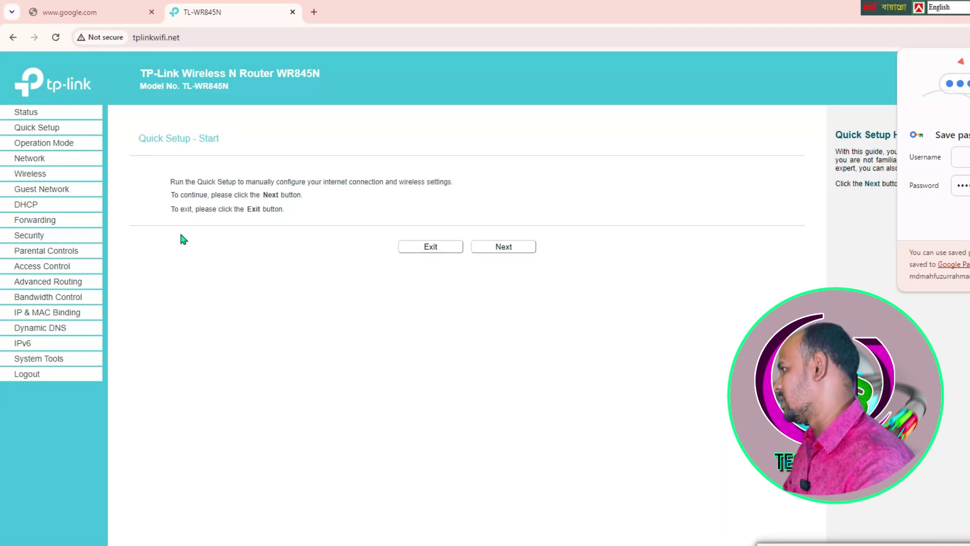
{"action": "left_click_drag", "start_coordinate": [2, 111], "coordinate": [104, 382]}
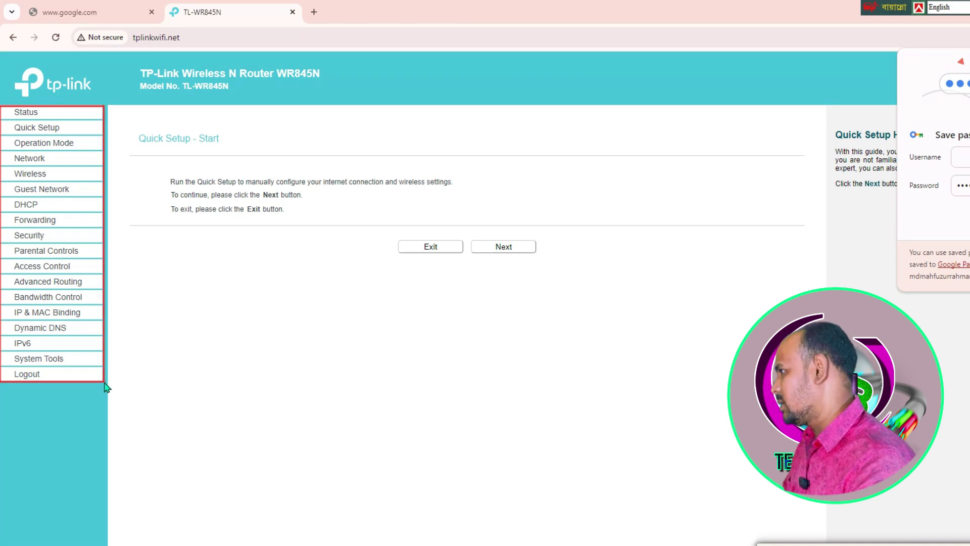
{"action": "key", "text": "Escape"}
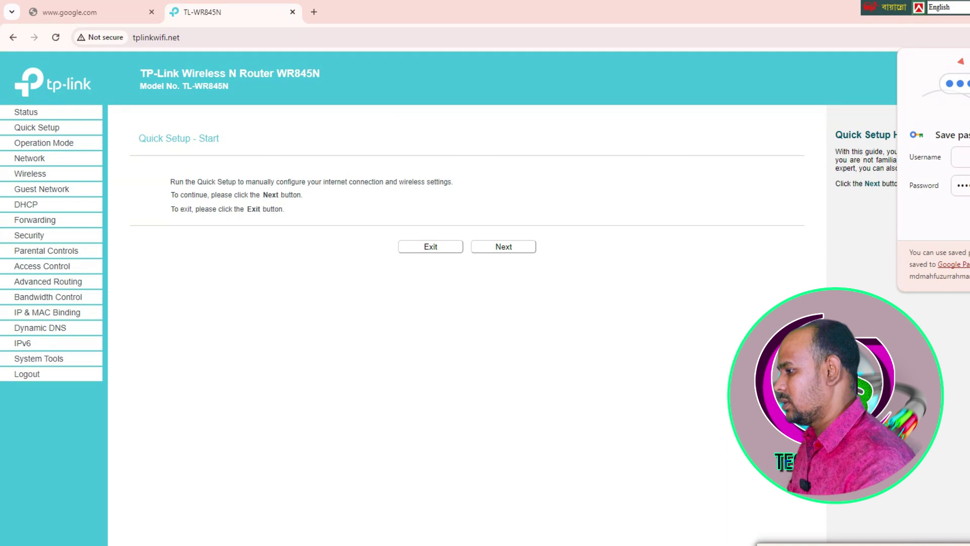
{"action": "mouse_move", "coordinate": [280, 41]}
{"action": "left_mouse_down"}
{"action": "mouse_move", "coordinate": [142, 76]}
{"action": "mouse_move", "coordinate": [78, 129]}
{"action": "left_mouse_up"}
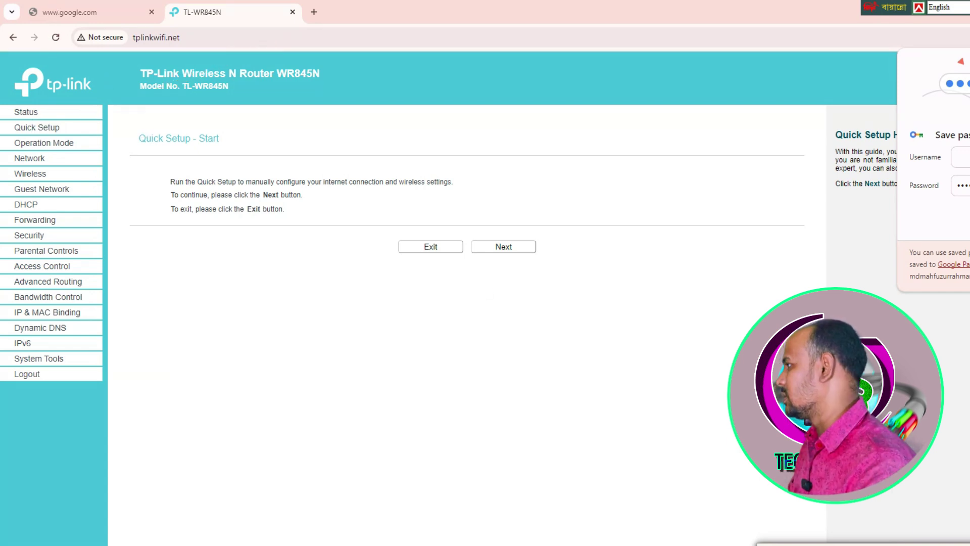
{"action": "left_click", "coordinate": [57, 129]}
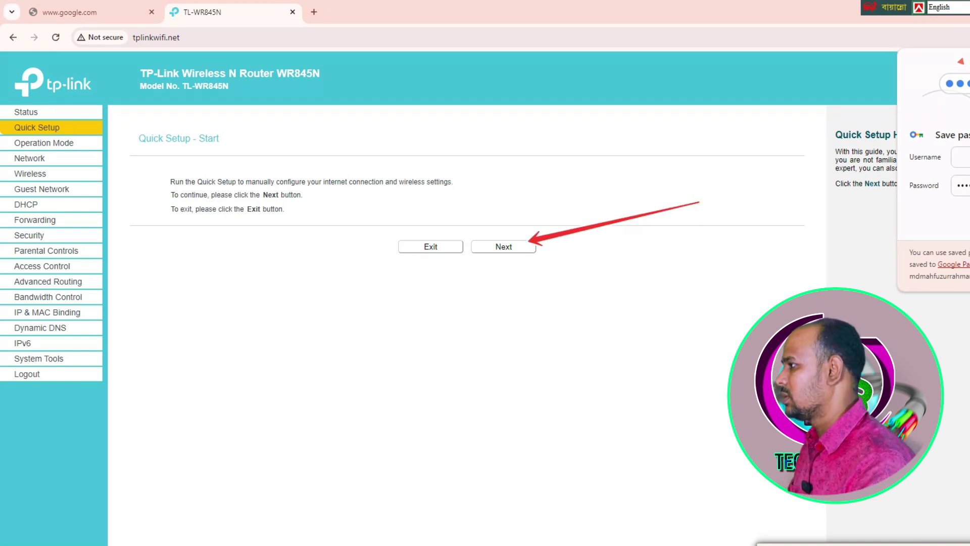
{"action": "left_click", "coordinate": [514, 248]}
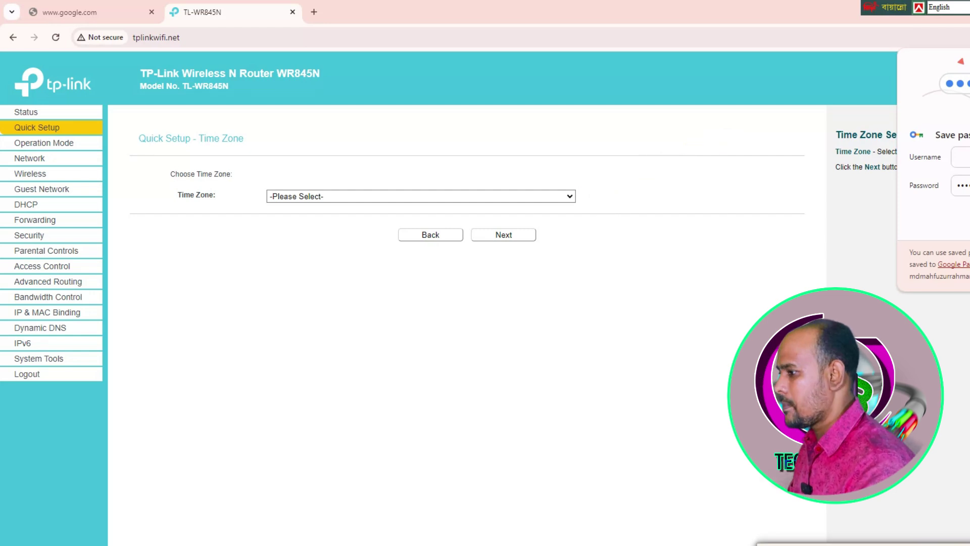
Choose the (GMT-10:00) Hawaii time zone and continue to the Operation Mode step.
{"action": "left_click", "coordinate": [570, 197]}
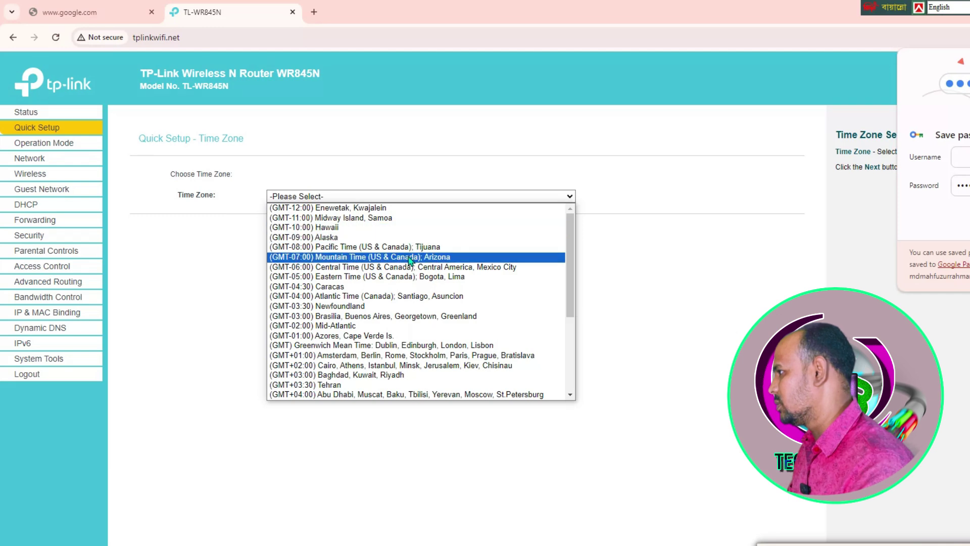
{"action": "left_click", "coordinate": [369, 227]}
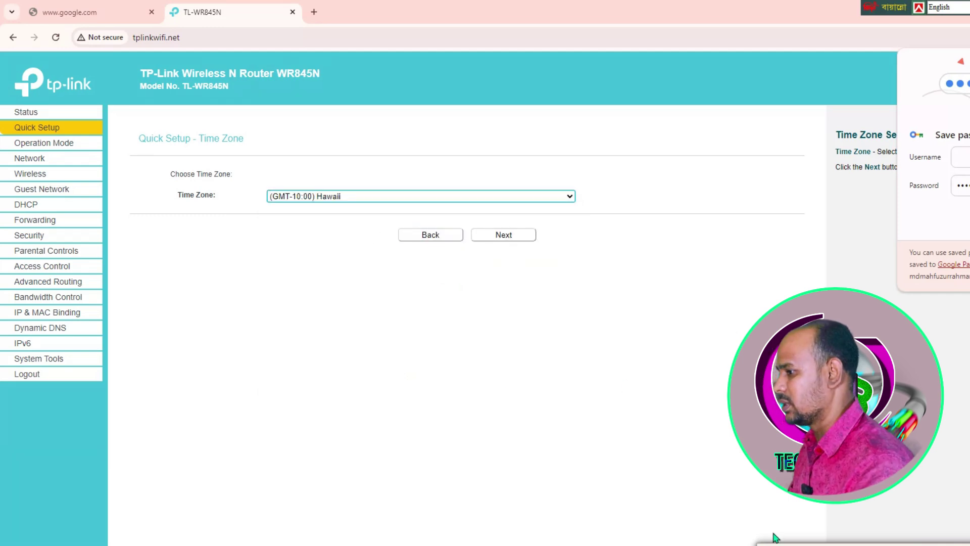
{"action": "left_click", "coordinate": [867, 543]}
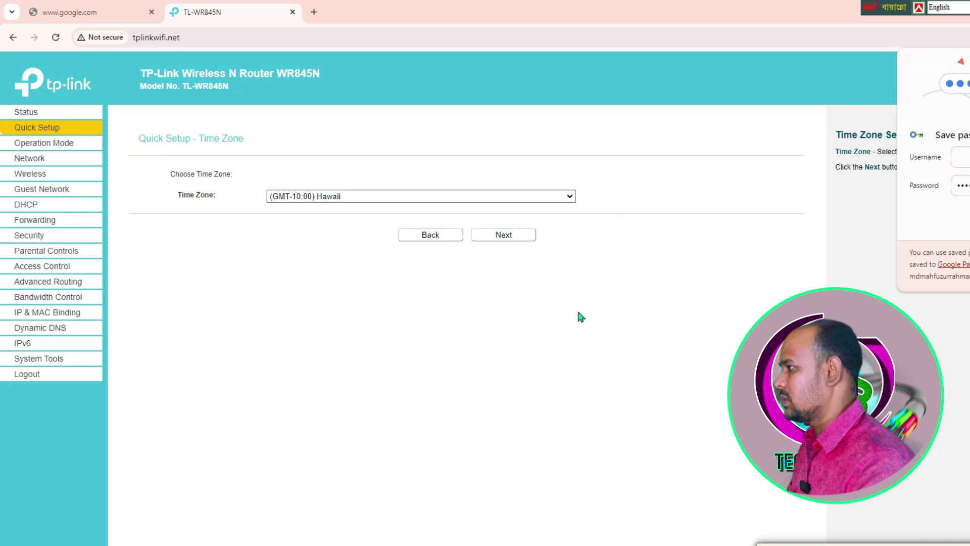
{"action": "left_click", "coordinate": [495, 242]}
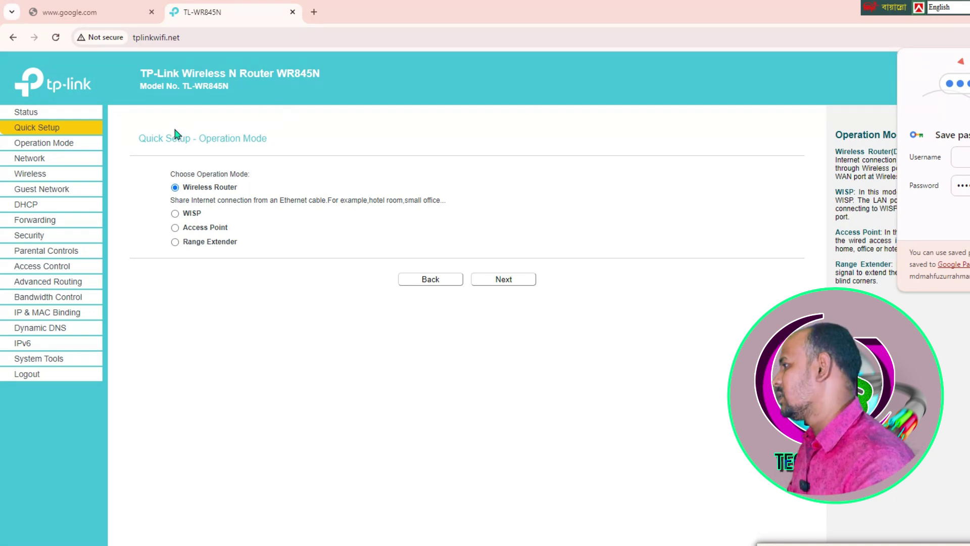
Keep Wireless Router as the operation mode and go on to WAN Connection Type.
{"action": "left_click_drag", "start_coordinate": [150, 141], "coordinate": [260, 267]}
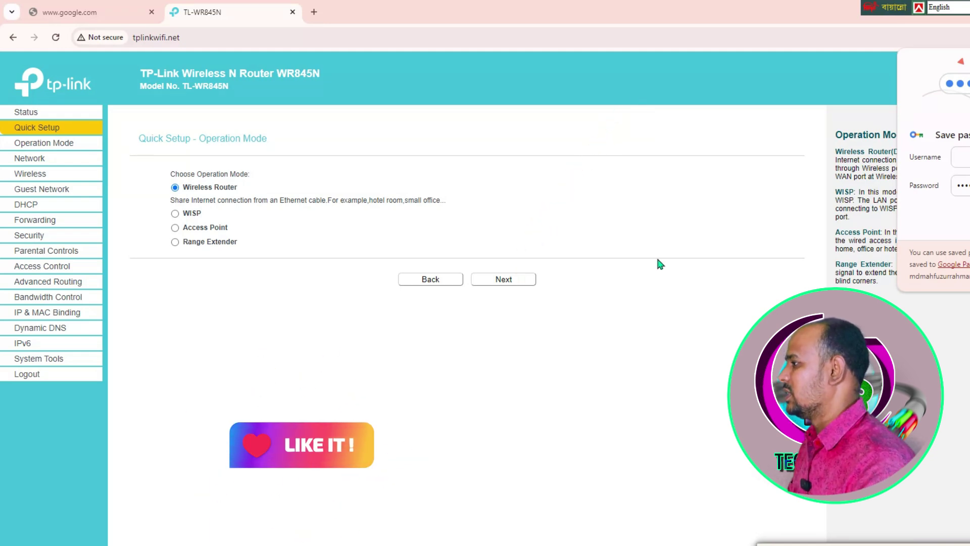
{"action": "left_click", "coordinate": [509, 281]}
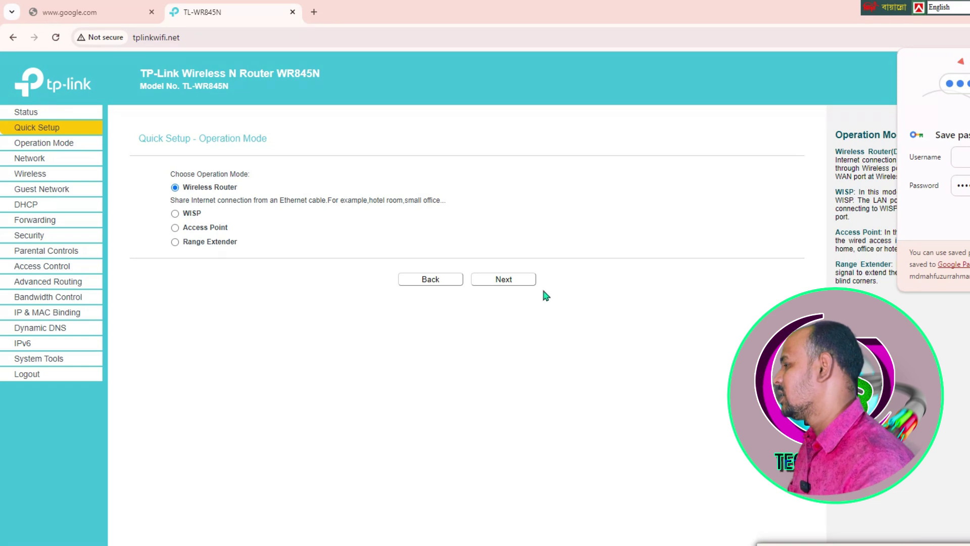
{"action": "left_click", "coordinate": [513, 282]}
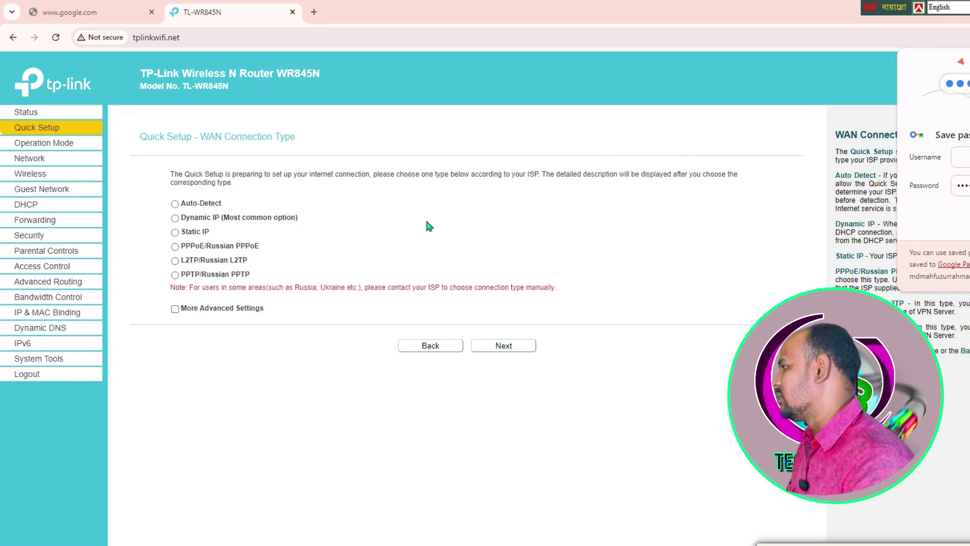
Select PPPoE as the connection type in Quick Setup and on the Network > WAN page.
{"action": "left_click", "coordinate": [175, 247]}
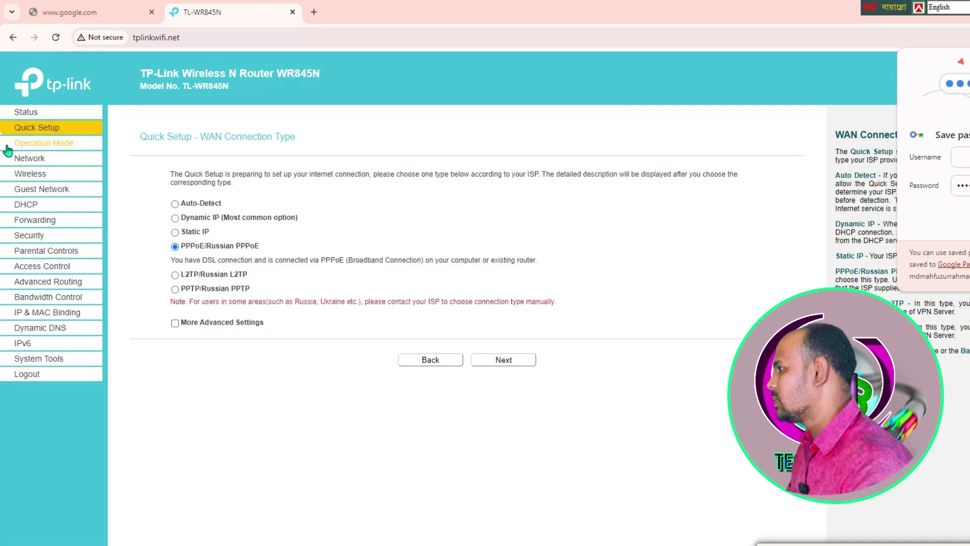
{"action": "left_click", "coordinate": [29, 159]}
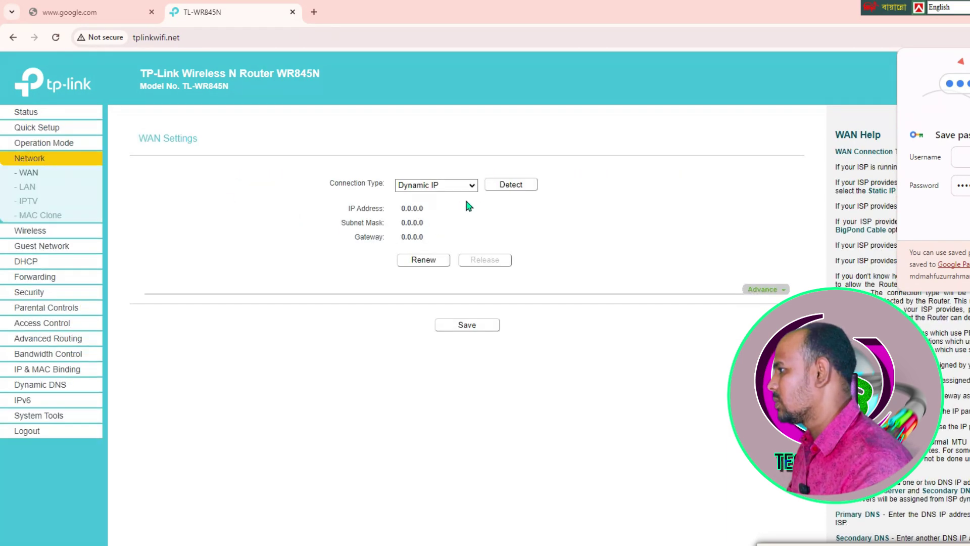
{"action": "left_click", "coordinate": [471, 186]}
{"action": "left_click", "coordinate": [437, 217]}
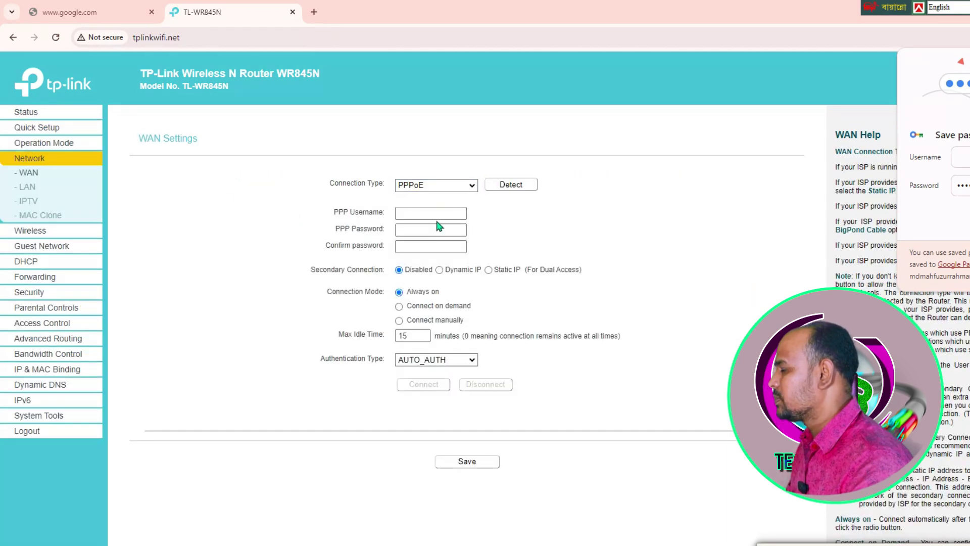
{"action": "left_click", "coordinate": [457, 245]}
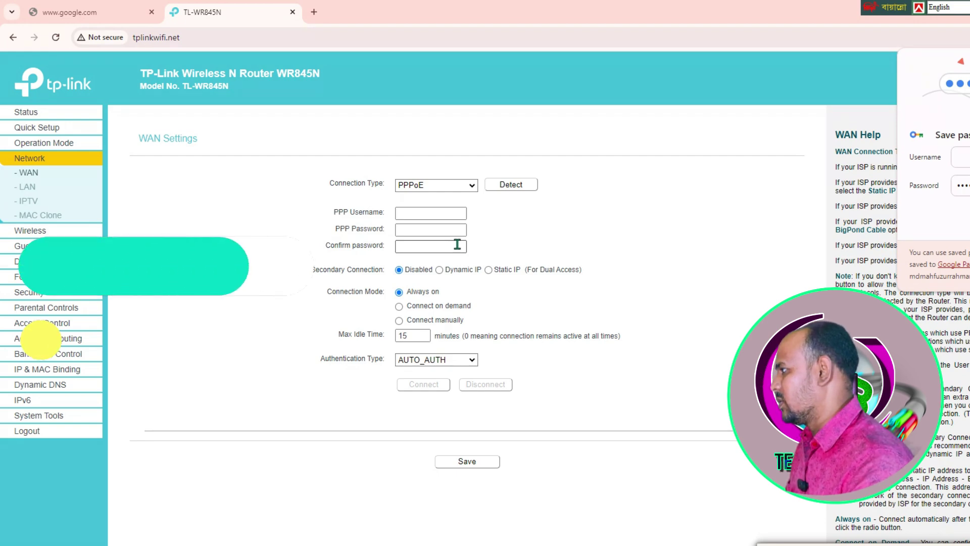
Enter the ISP's PPP username and the PPP password with its confirmation.
{"action": "left_click", "coordinate": [425, 213]}
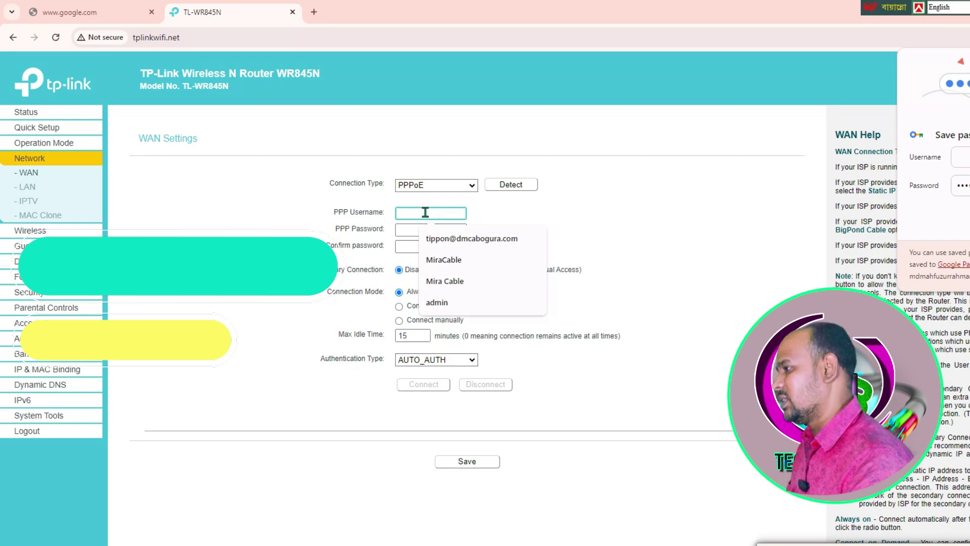
{"action": "left_click", "coordinate": [657, 368]}
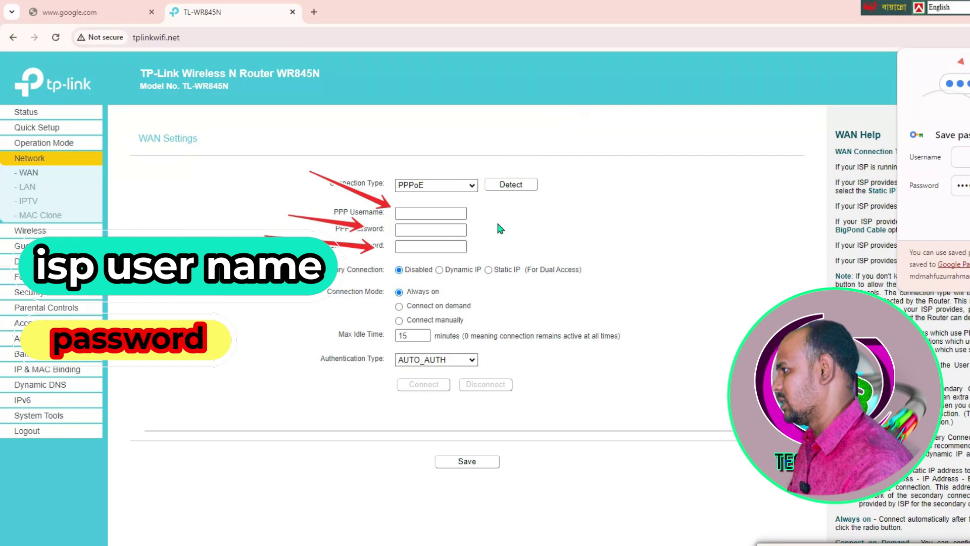
{"action": "left_click", "coordinate": [430, 214]}
{"action": "type", "text": "ad"}
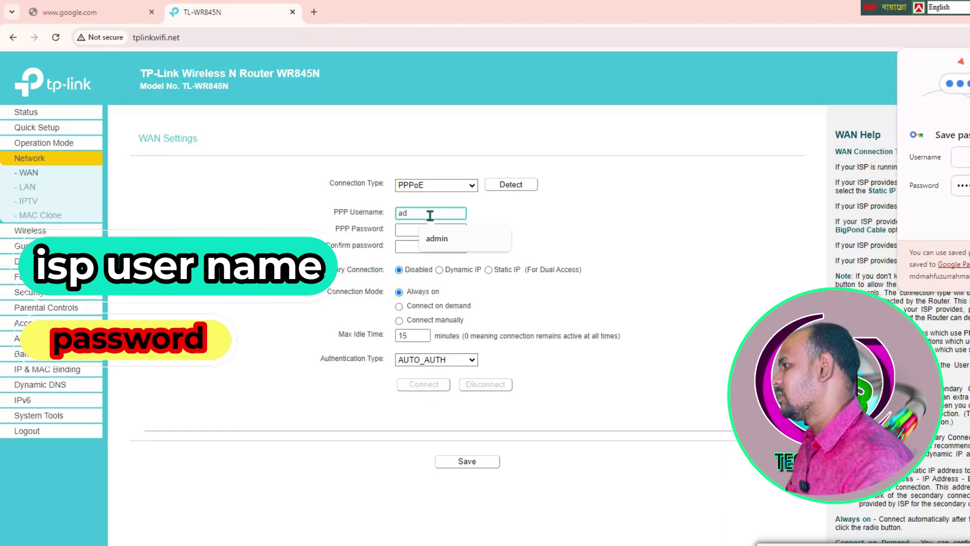
{"action": "type", "text": "d"}
{"action": "left_click", "coordinate": [408, 229]}
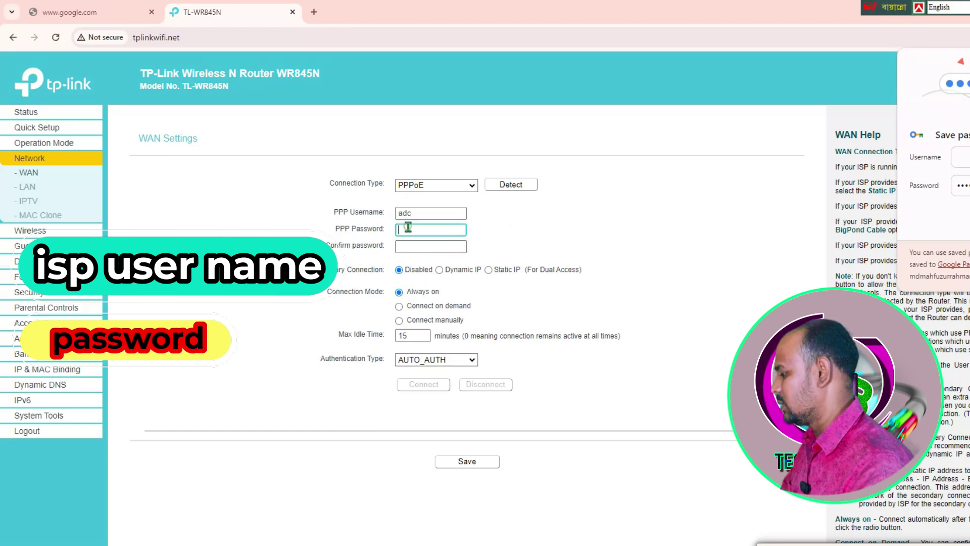
{"action": "type", "text": "••••"}
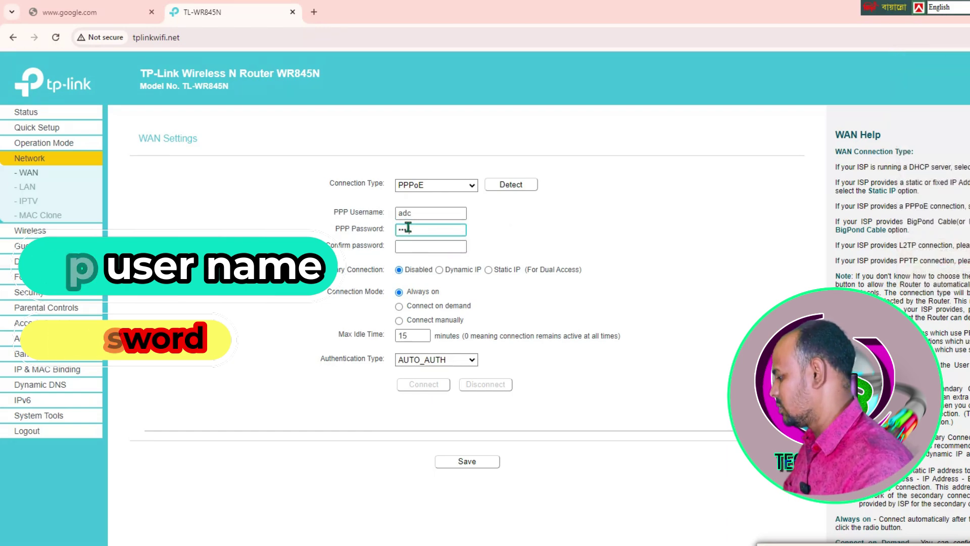
{"action": "left_click", "coordinate": [423, 247]}
{"action": "type", "text": "•••"}
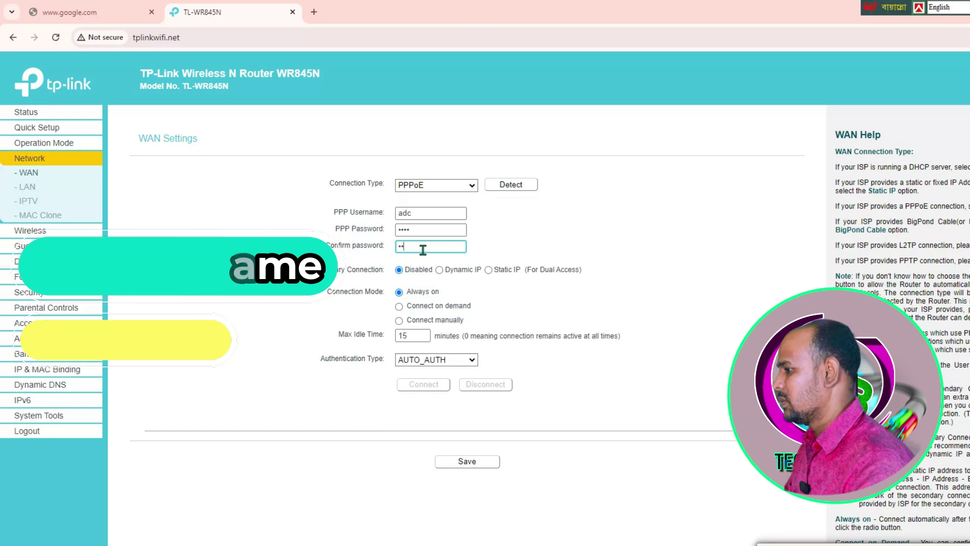
{"action": "type", "text": "•"}
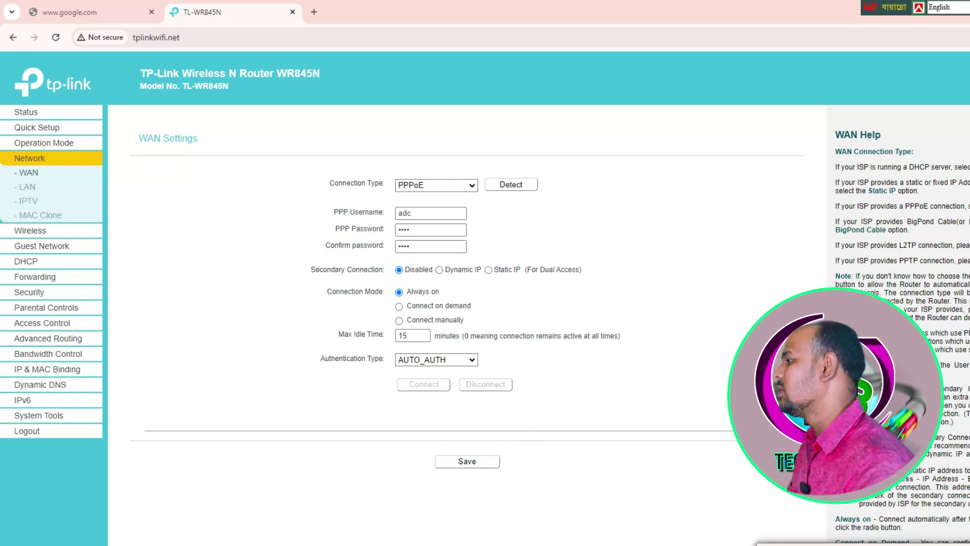
Save the PPPoE WAN settings and bring up Wireless Settings showing network TP-Link_94E2.
{"action": "left_click", "coordinate": [466, 461]}
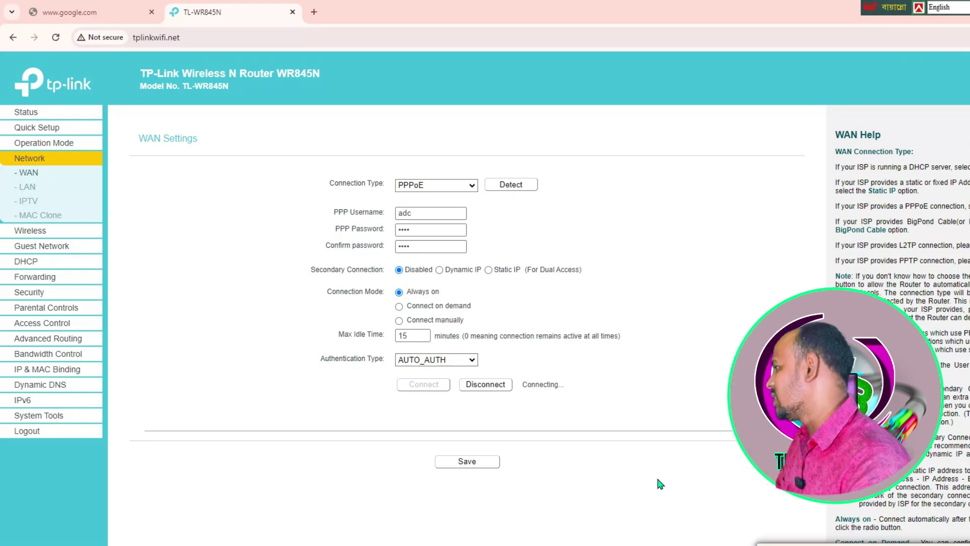
{"action": "left_click", "coordinate": [44, 232]}
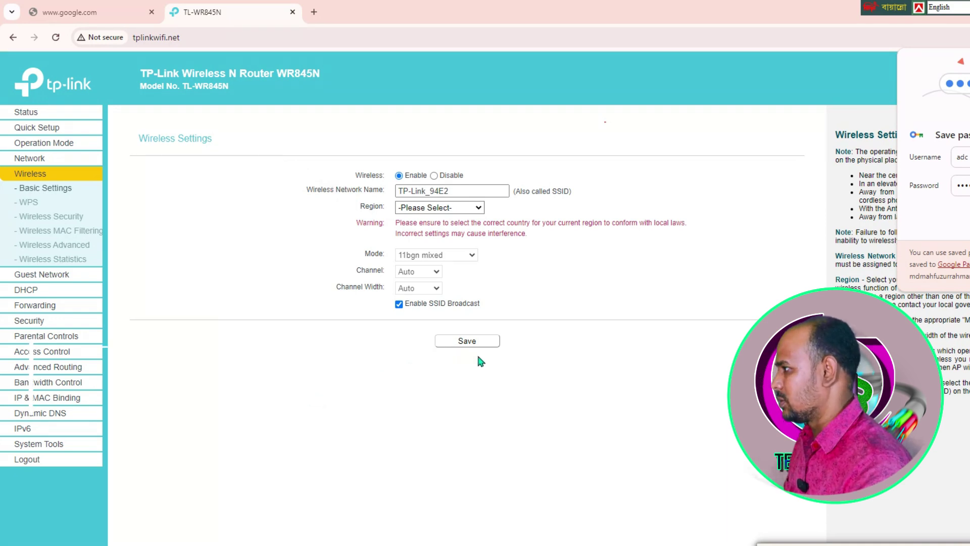
Replace the network name TP-Link_94E2 with 'mtb wifi', choose region Armenia, and save.
{"action": "left_click", "coordinate": [469, 190]}
{"action": "key", "text": "BackSpace"}
{"action": "key", "text": "BackSpace"}
{"action": "key", "text": "BackSpace"}
{"action": "key", "text": "BackSpace"}
{"action": "key", "text": "BackSpace"}
{"action": "key", "text": "BackSpace"}
{"action": "key", "text": "BackSpace"}
{"action": "key", "text": "BackSpace"}
{"action": "key", "text": "BackSpace"}
{"action": "key", "text": "BackSpace"}
{"action": "key", "text": "BackSpace"}
{"action": "key", "text": "BackSpace"}
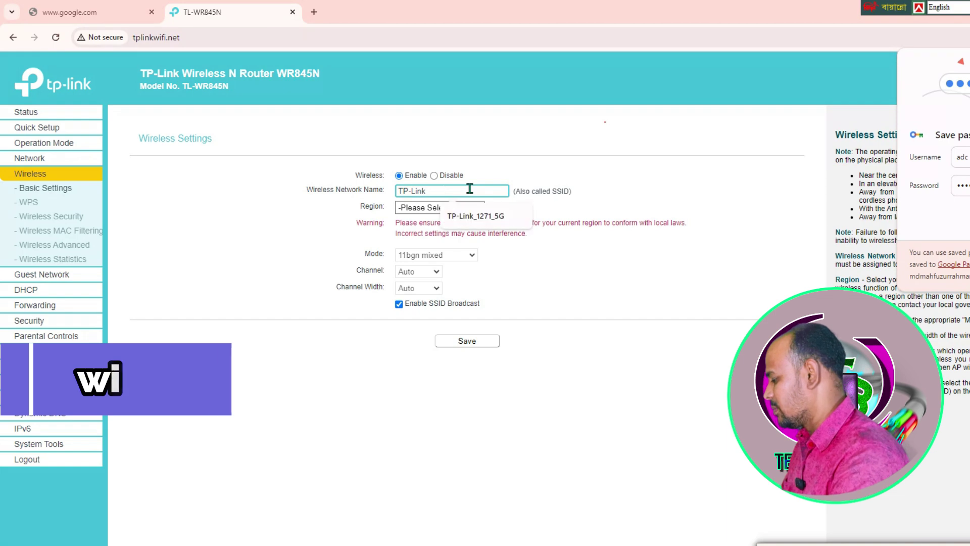
{"action": "type", "text": "m"}
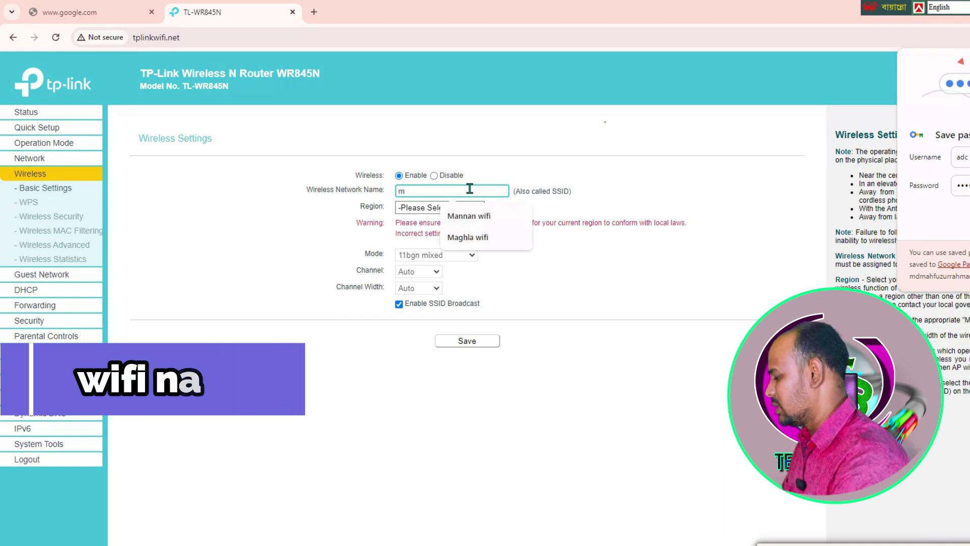
{"action": "type", "text": "tb "}
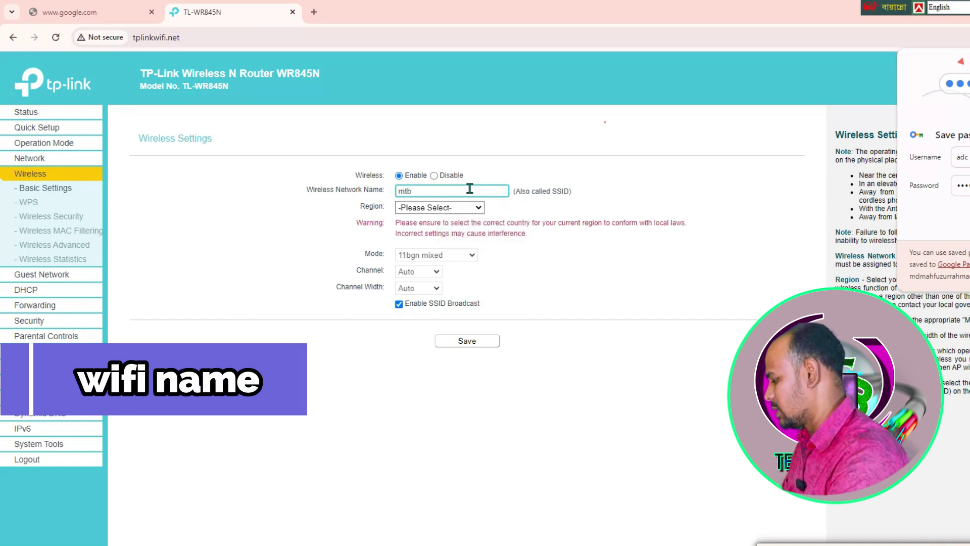
{"action": "type", "text": "wi"}
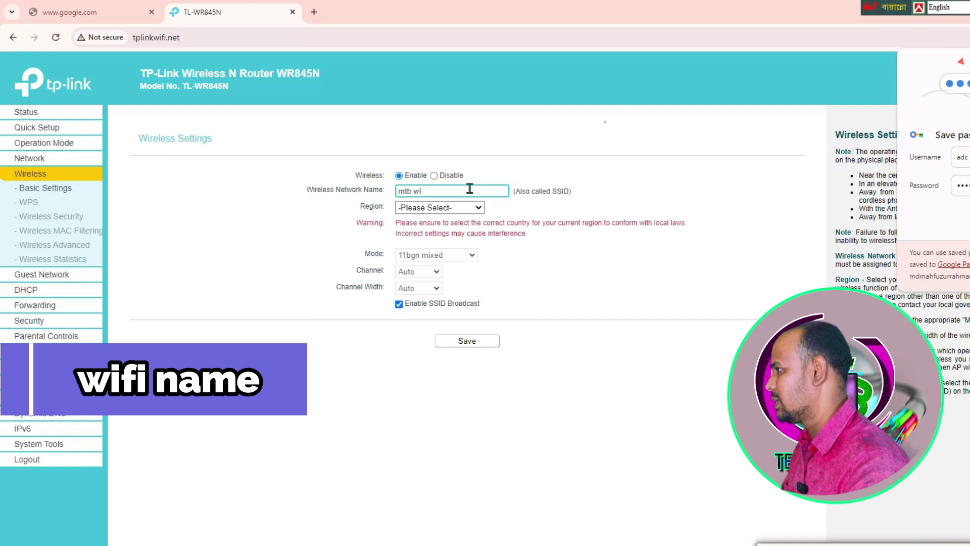
{"action": "type", "text": "fi"}
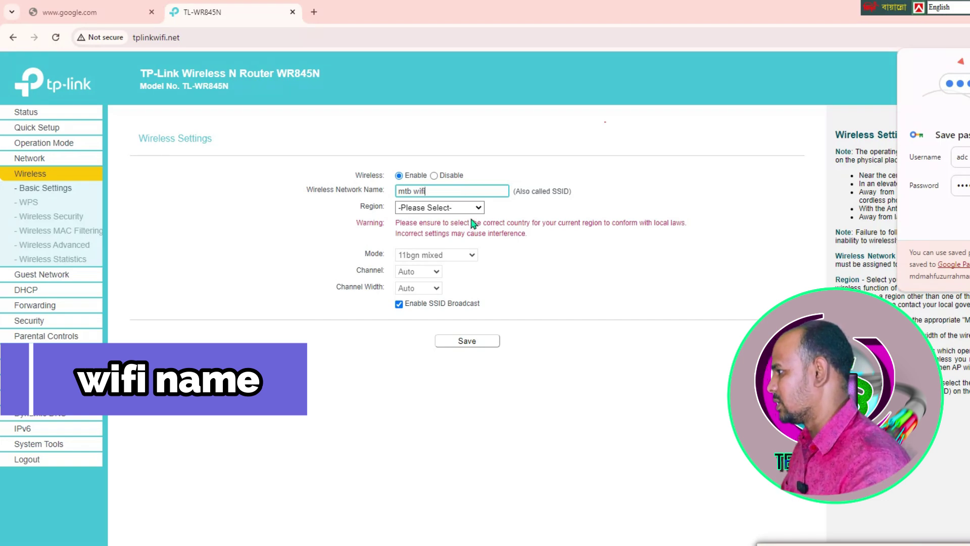
{"action": "left_click", "coordinate": [474, 208]}
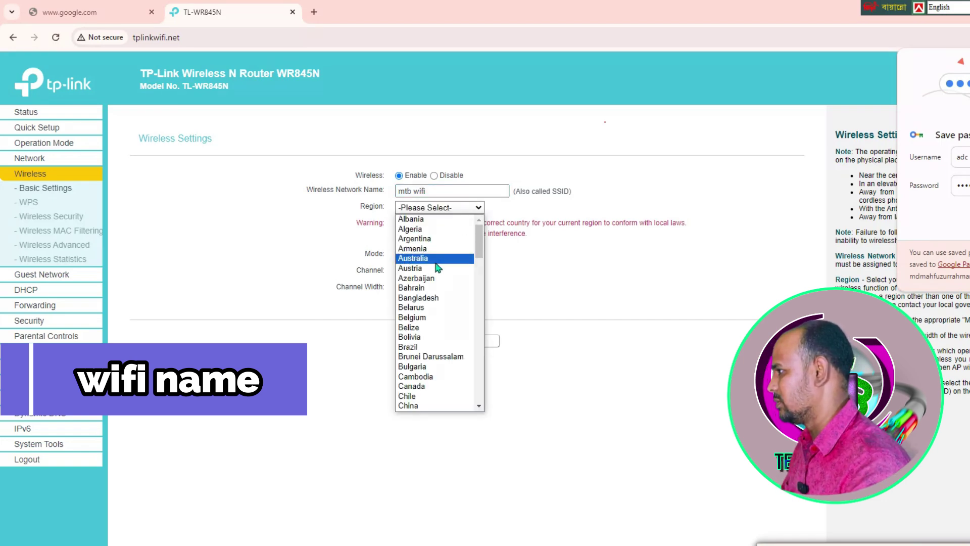
{"action": "left_click", "coordinate": [426, 251]}
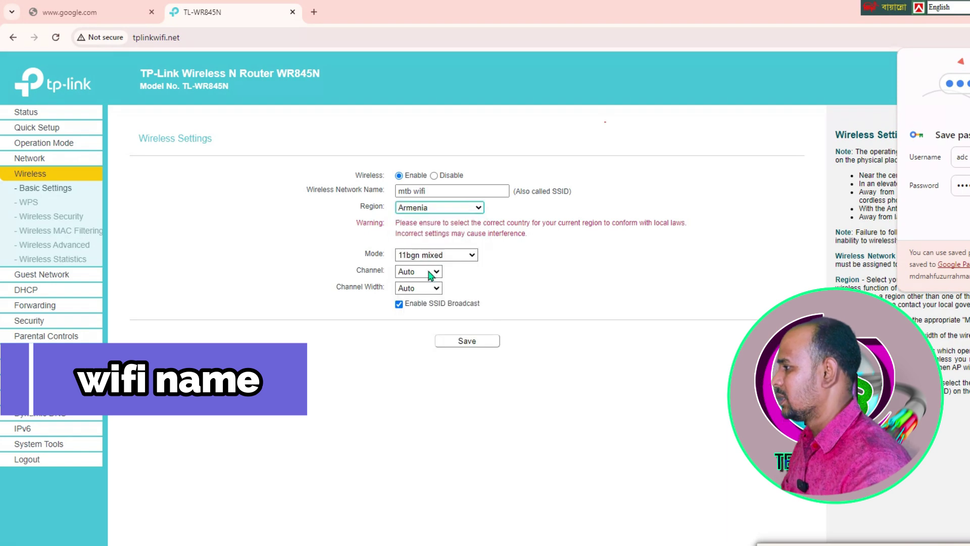
{"action": "left_click", "coordinate": [467, 346]}
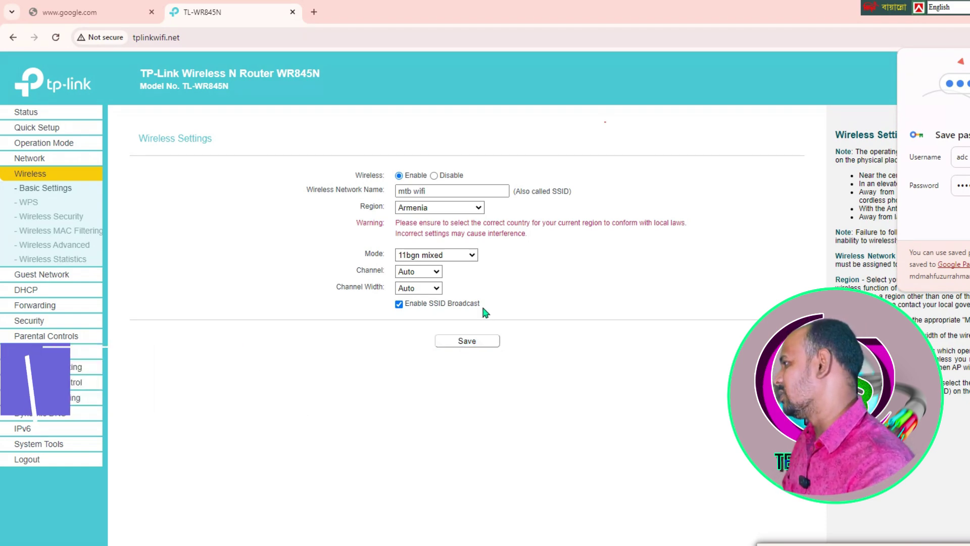
Open the Wireless Security page and review its WPA/WPA2-Personal settings.
{"action": "left_click", "coordinate": [54, 218]}
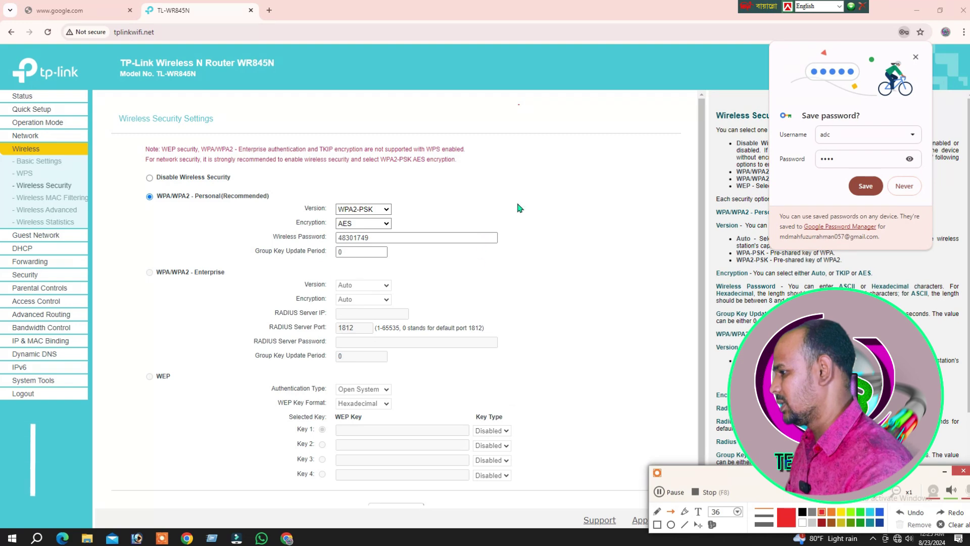
{"action": "left_click_drag", "start_coordinate": [519, 195], "coordinate": [433, 238]}
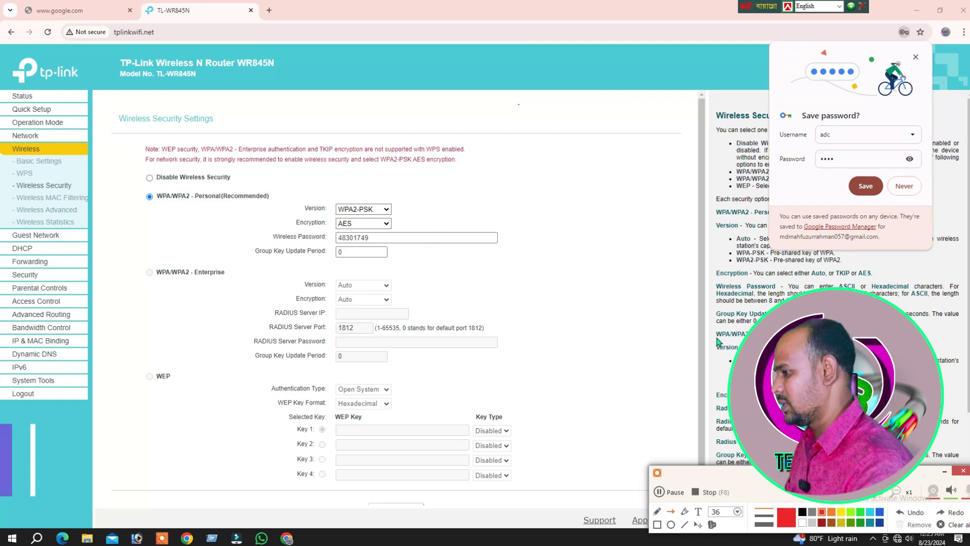
{"action": "left_click_drag", "start_coordinate": [701, 328], "coordinate": [701, 400]}
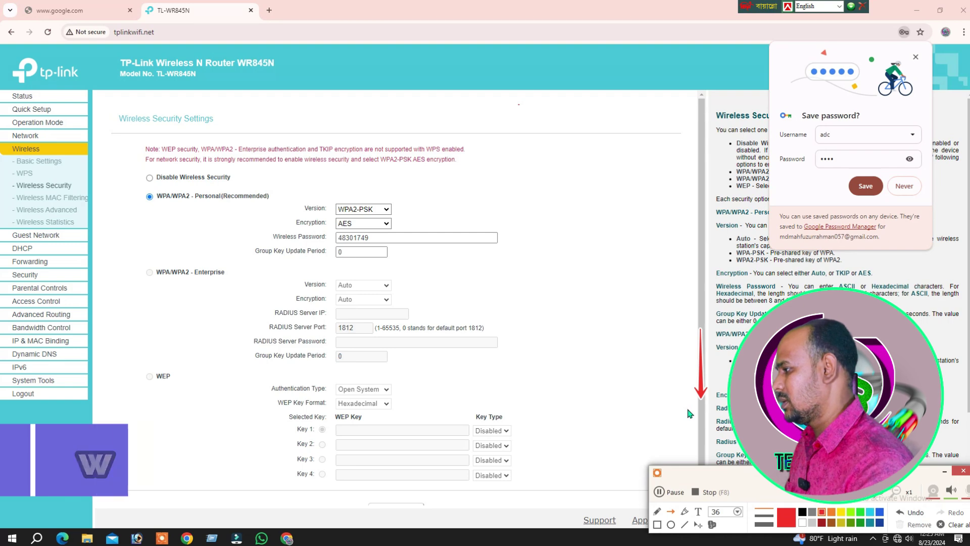
{"action": "left_click", "coordinate": [870, 491]}
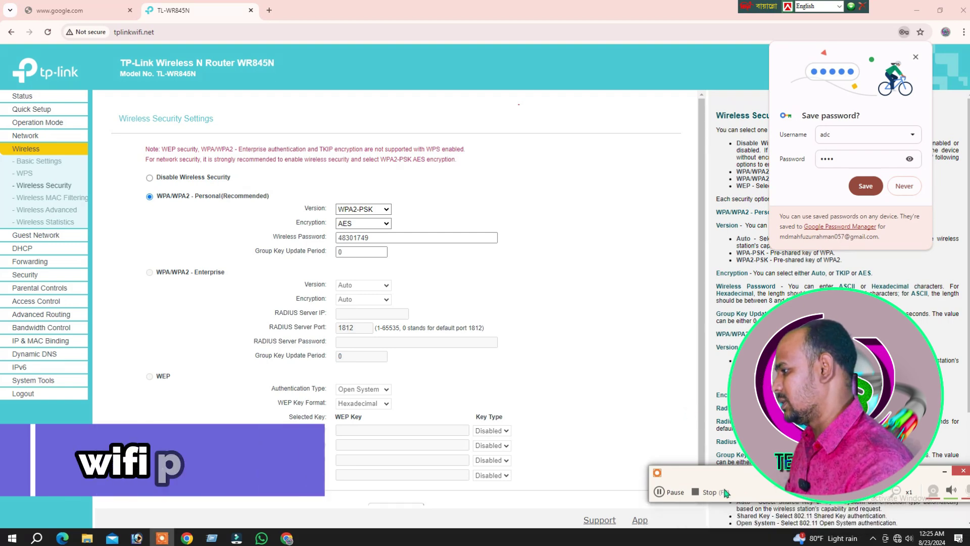
{"action": "scroll", "coordinate": [530, 414], "scroll_direction": "down", "scroll_amount": 2}
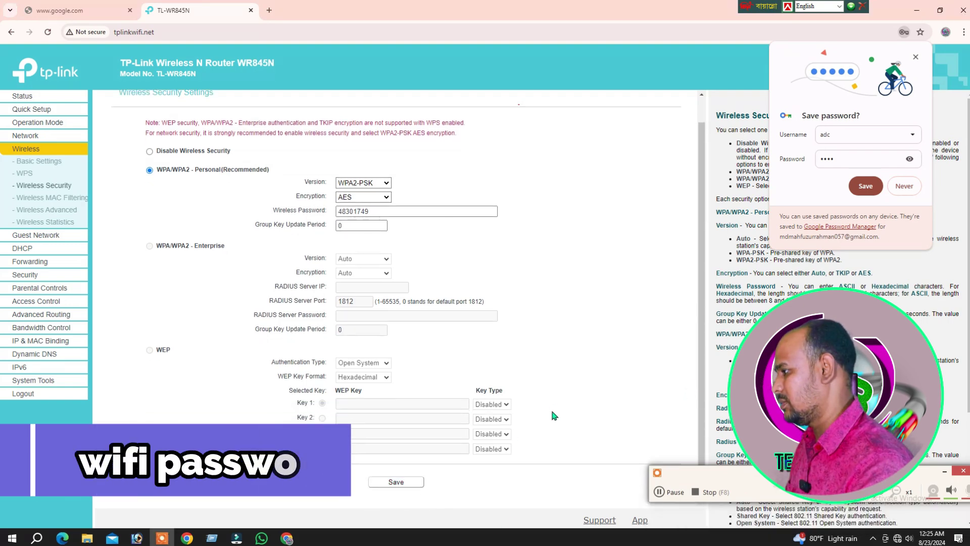
{"action": "left_click_drag", "start_coordinate": [554, 416], "coordinate": [477, 459]}
{"action": "left_click", "coordinate": [870, 491]}
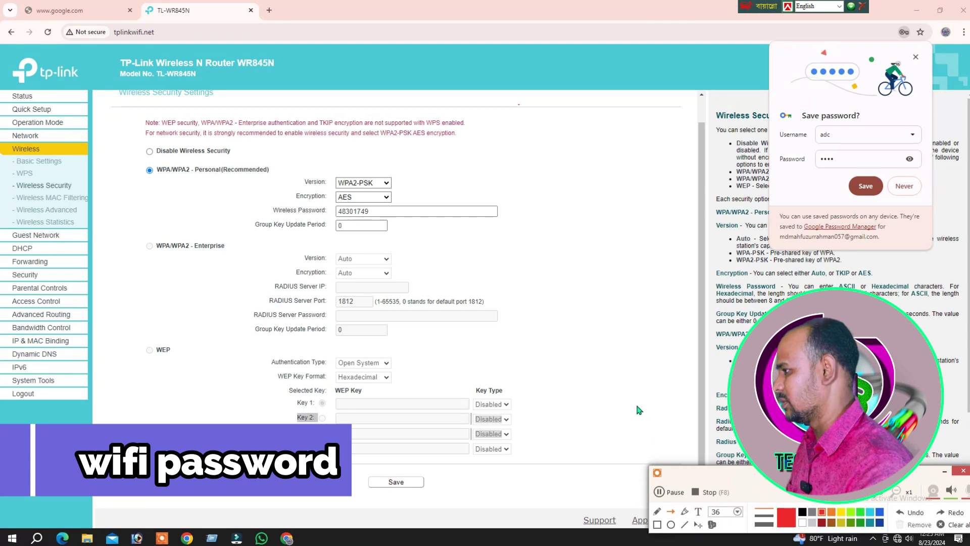
{"action": "left_click_drag", "start_coordinate": [630, 379], "coordinate": [415, 477]}
{"action": "key", "text": "ctrl+z"}
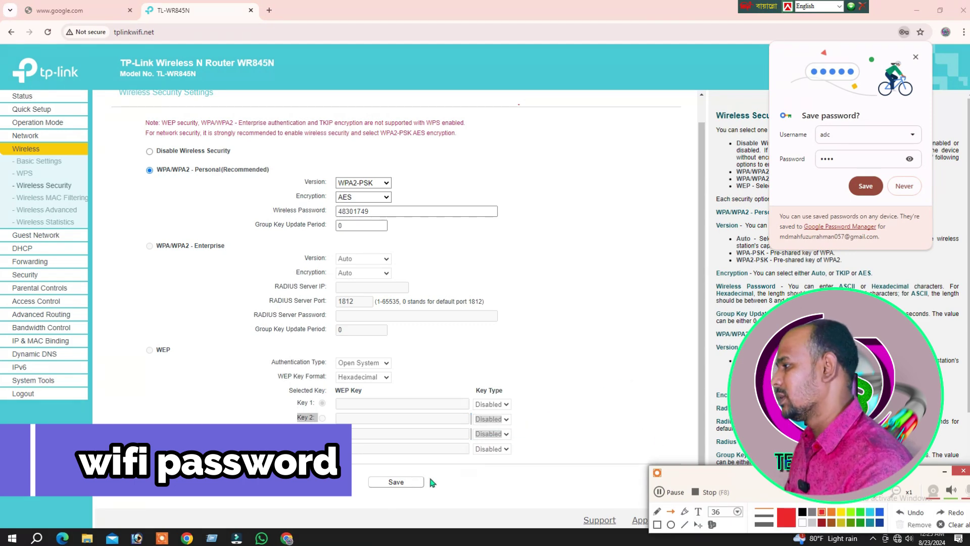
{"action": "left_click", "coordinate": [870, 491]}
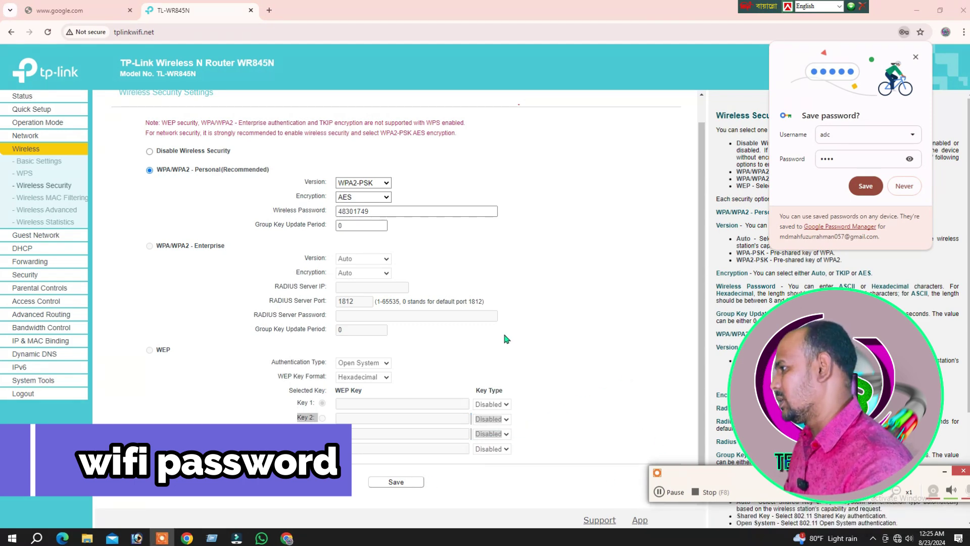
Keep WPA2-PSK, enter a new wireless password, save, and decline Chrome's password-saving prompt.
{"action": "left_click", "coordinate": [391, 212]}
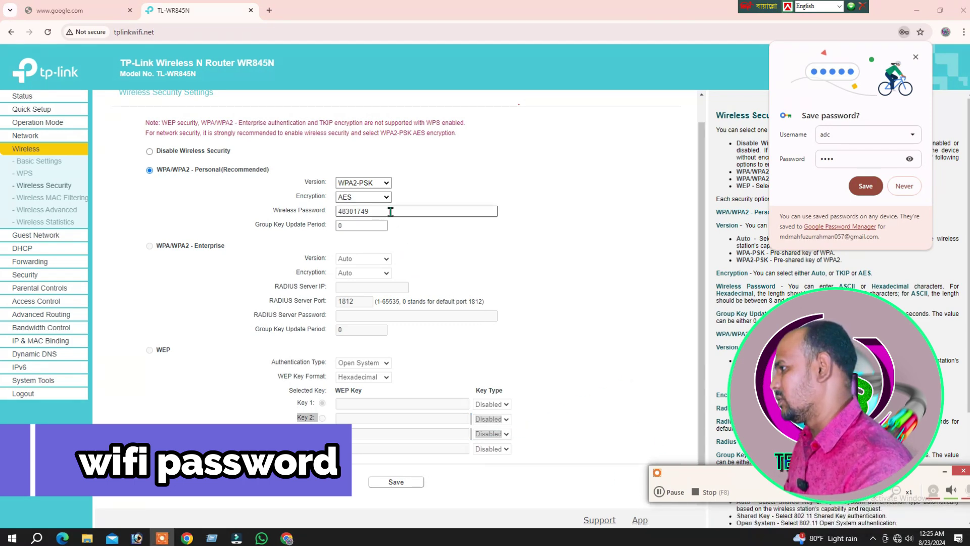
{"action": "left_click", "coordinate": [386, 183]}
{"action": "left_click", "coordinate": [384, 211]}
{"action": "left_click", "coordinate": [384, 212]}
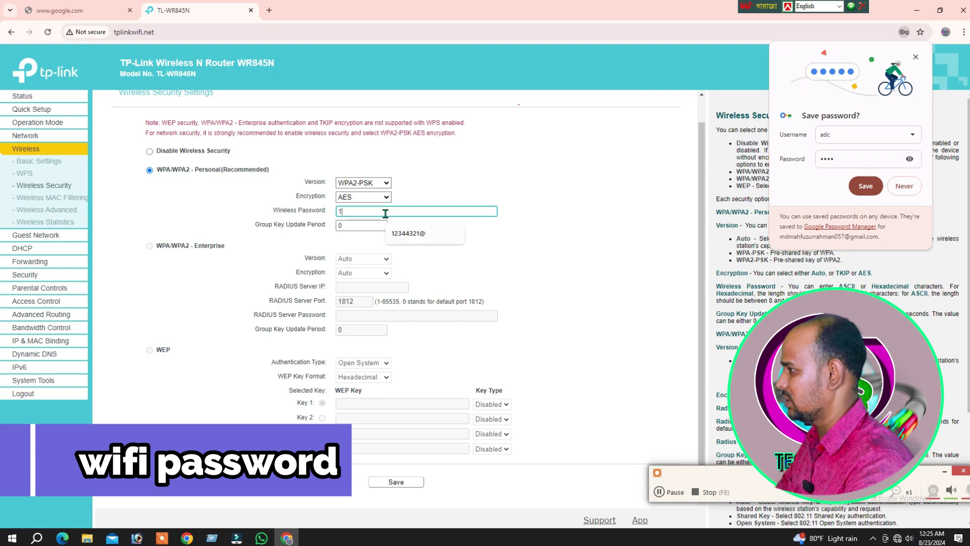
{"action": "type", "text": "12345678"}
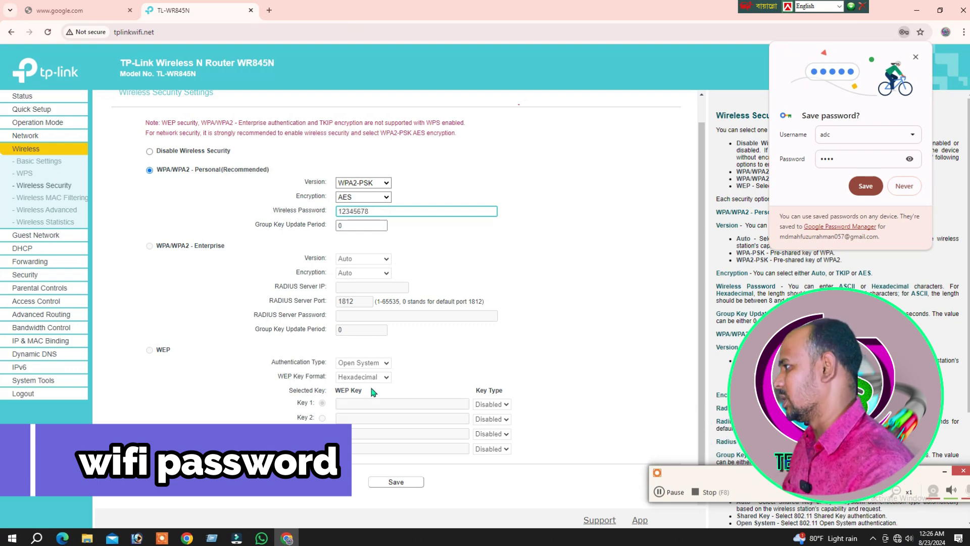
{"action": "left_click", "coordinate": [400, 483]}
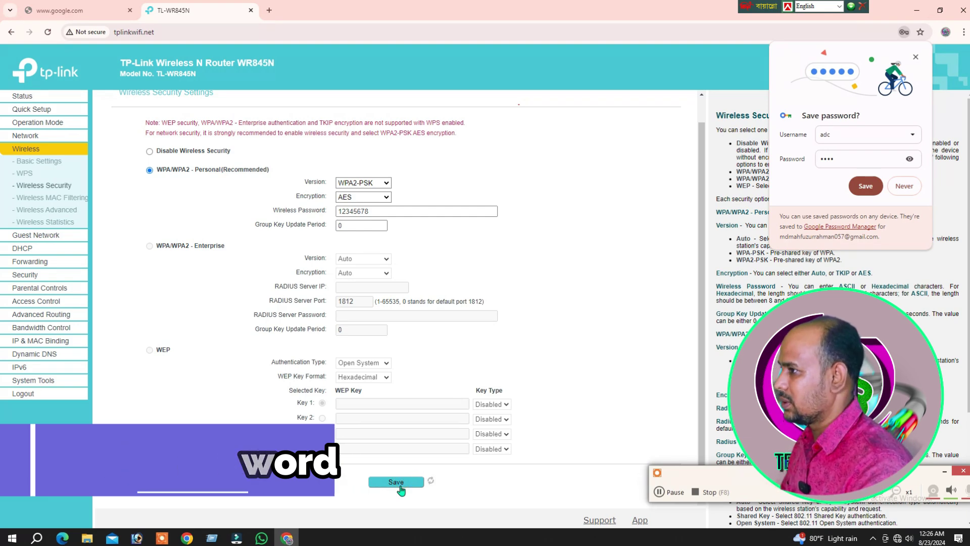
{"action": "left_click", "coordinate": [904, 181]}
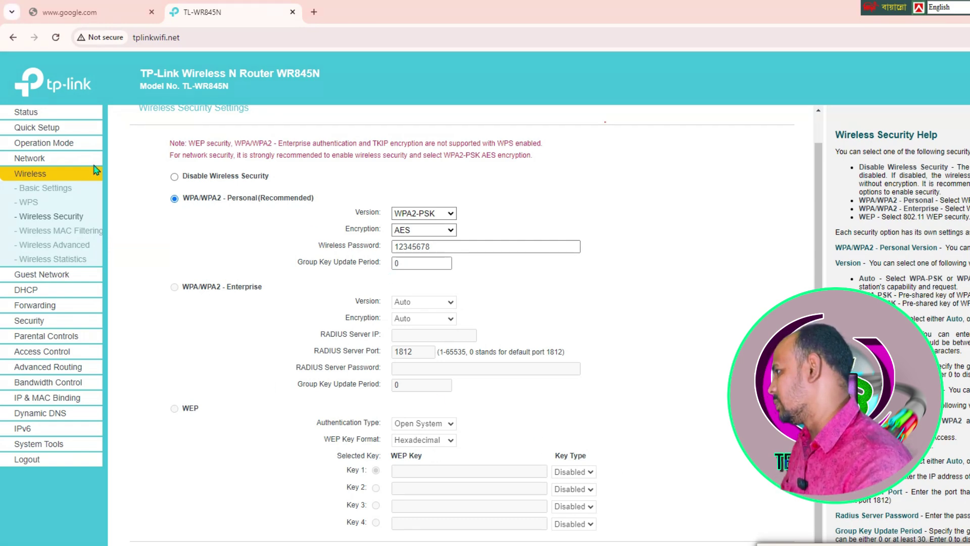
Enable wireless MAC filtering to allow only listed stations, then go to Access Control.
{"action": "left_click_drag", "start_coordinate": [222, 162], "coordinate": [103, 227]}
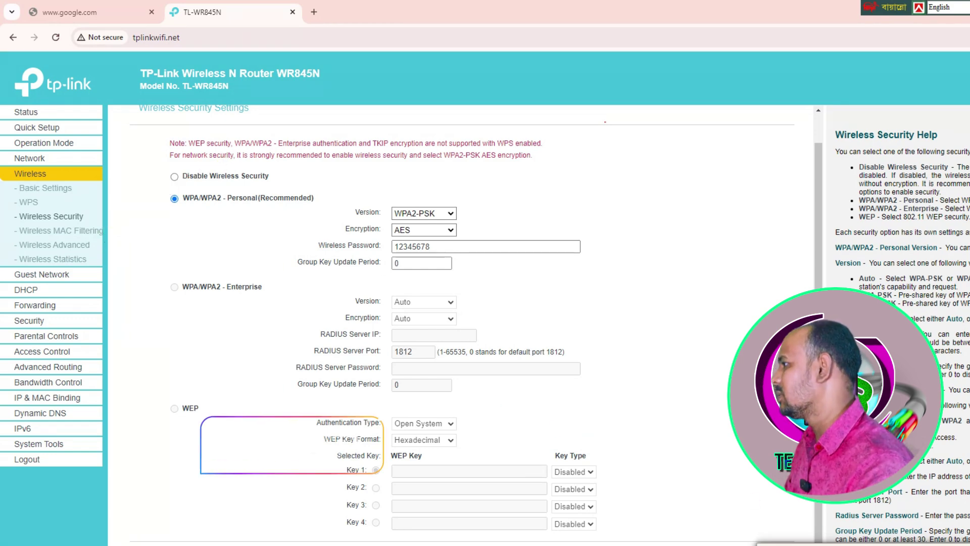
{"action": "left_click", "coordinate": [48, 231]}
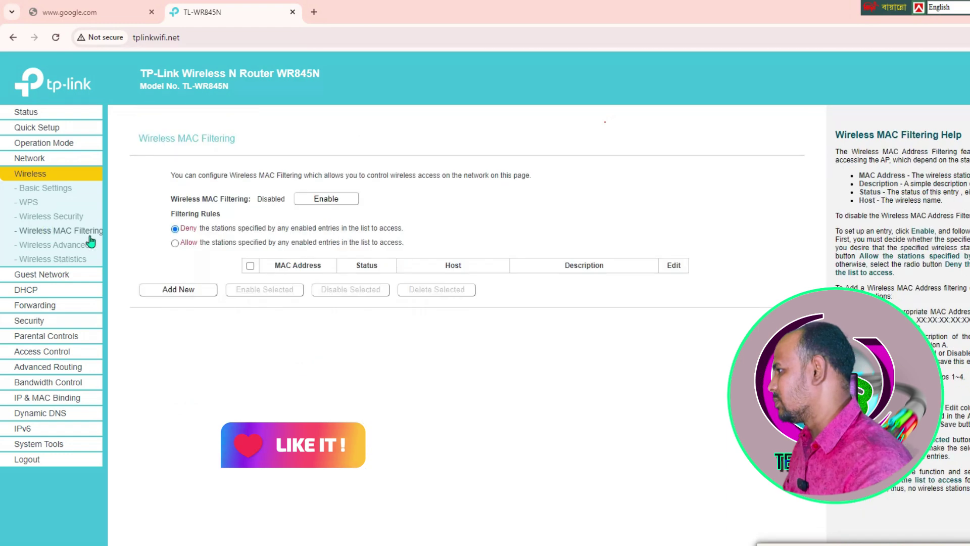
{"action": "left_click", "coordinate": [313, 198]}
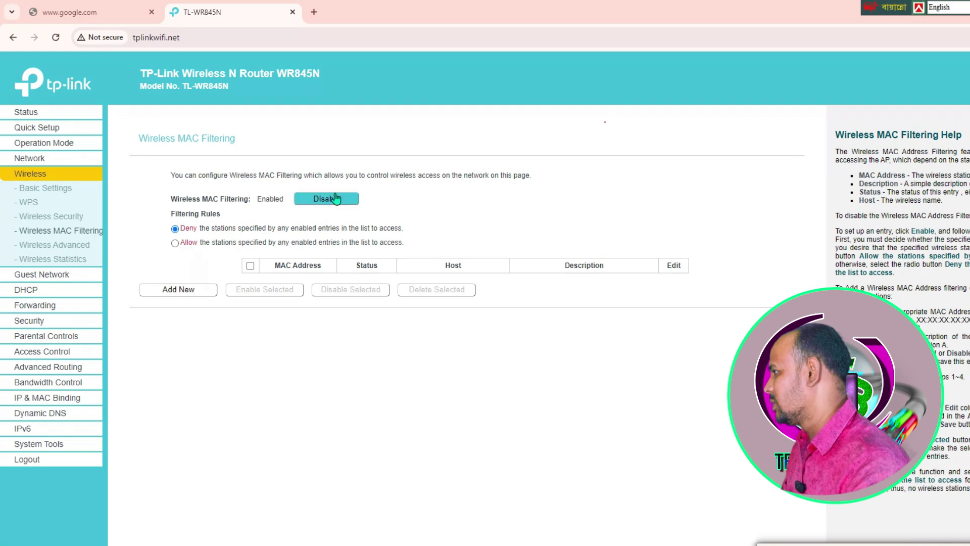
{"action": "left_click", "coordinate": [175, 243]}
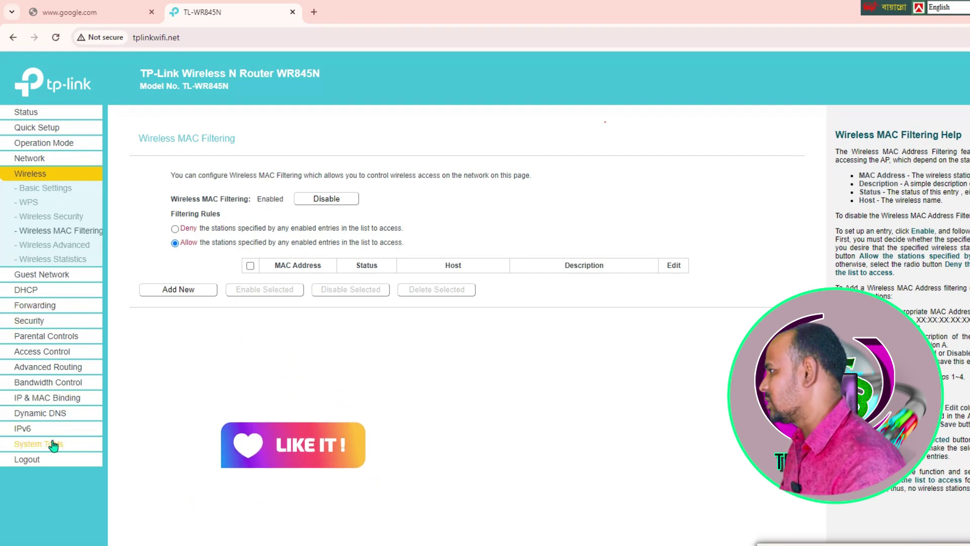
{"action": "left_click", "coordinate": [50, 352]}
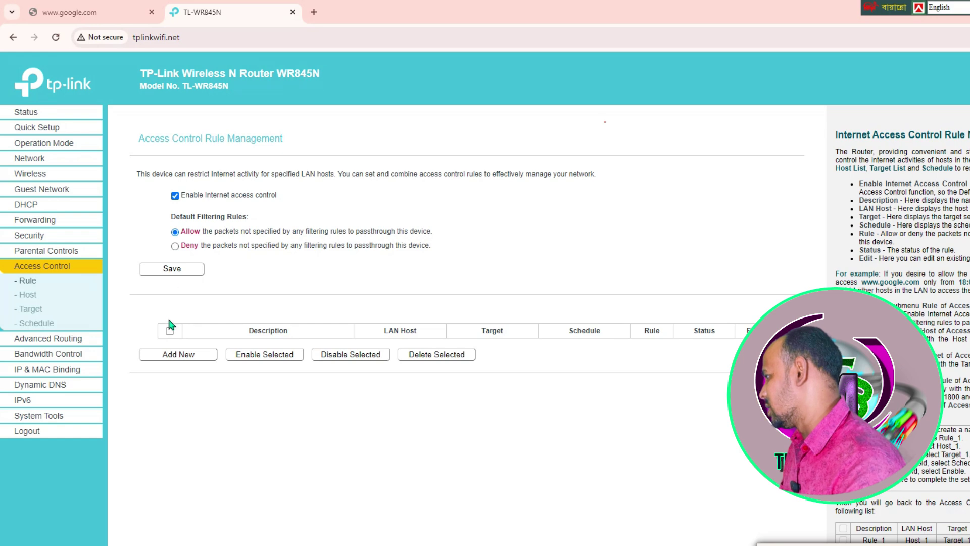
Open the System Tools Time Settings page from the left sidebar.
{"action": "left_click", "coordinate": [55, 417]}
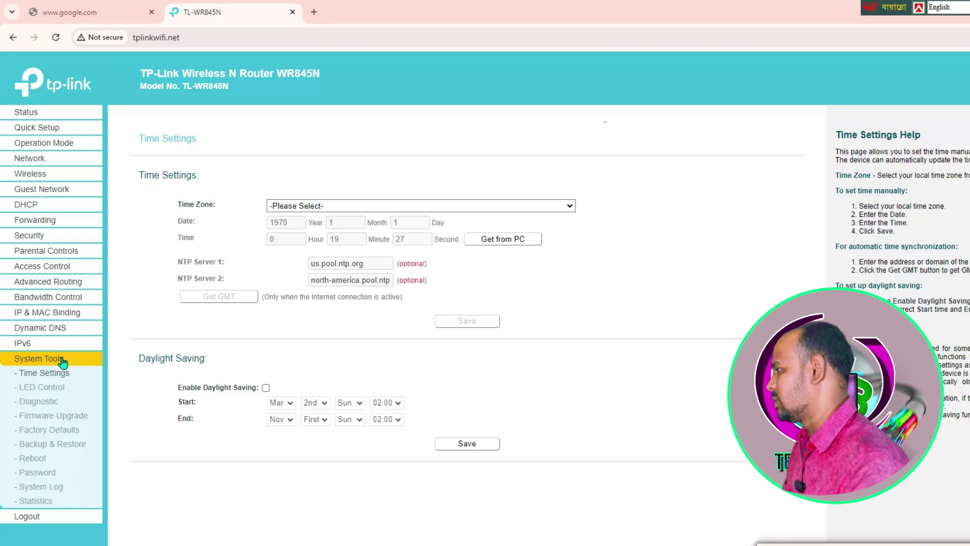
Open the System Tools Password page and reveal the old, new and confirm password fields.
{"action": "left_click", "coordinate": [53, 328]}
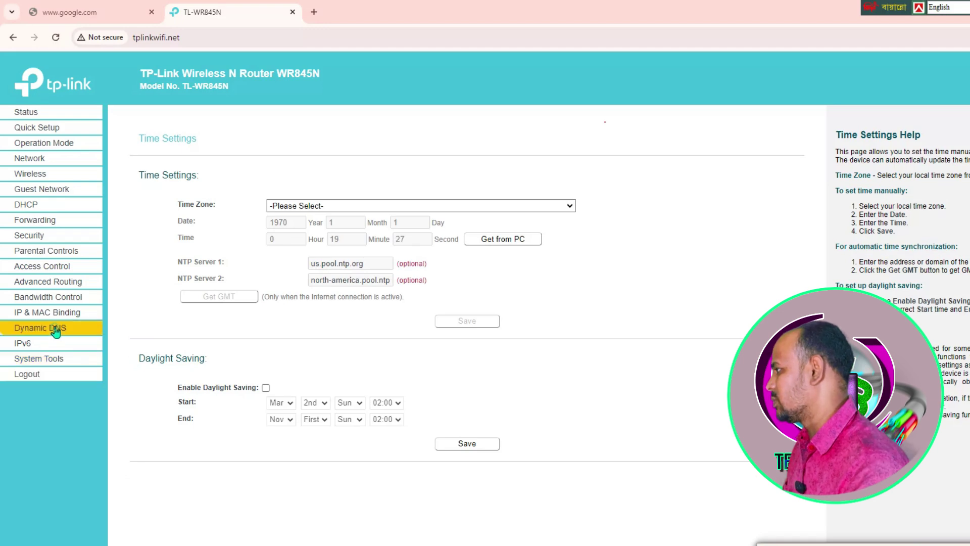
{"action": "left_click", "coordinate": [61, 360]}
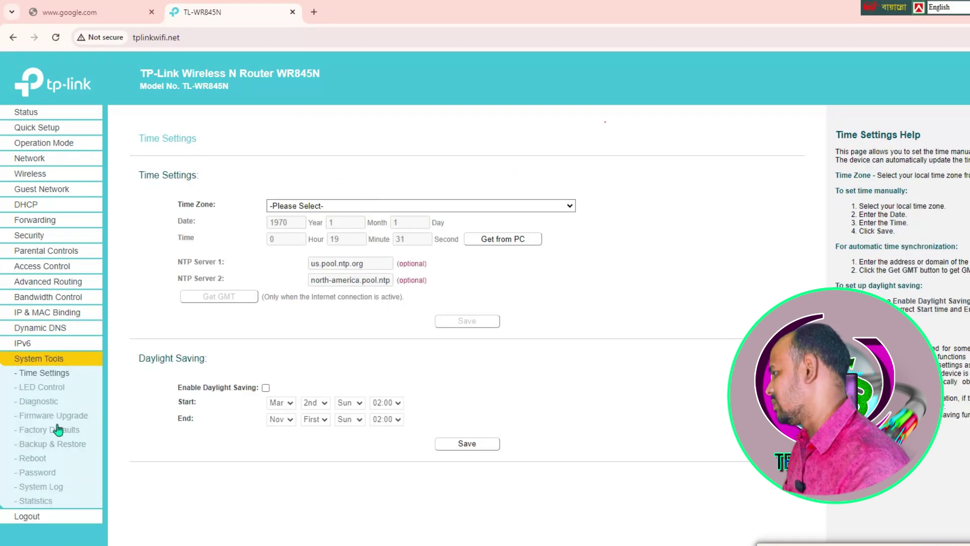
{"action": "left_click", "coordinate": [40, 476]}
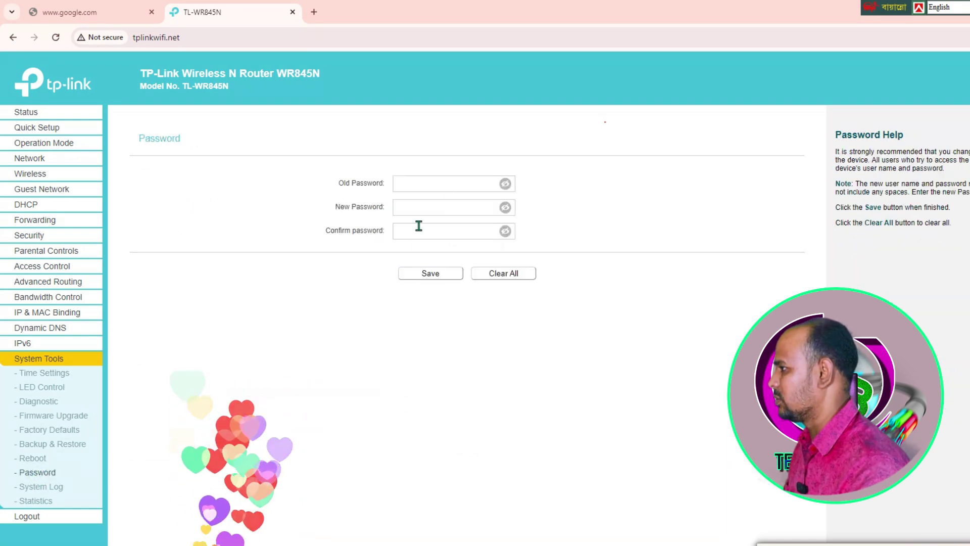
{"action": "left_click", "coordinate": [505, 184]}
{"action": "left_click", "coordinate": [505, 207]}
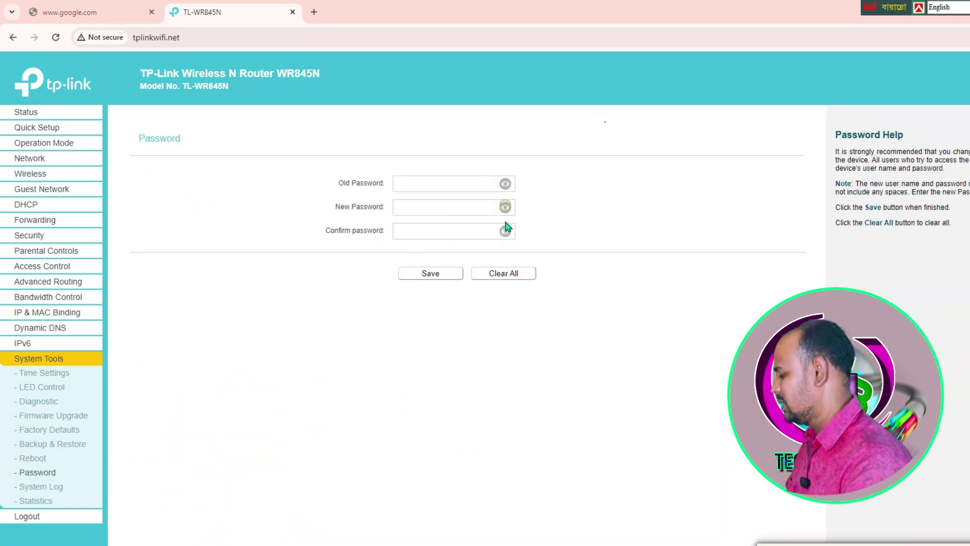
{"action": "left_click", "coordinate": [506, 231]}
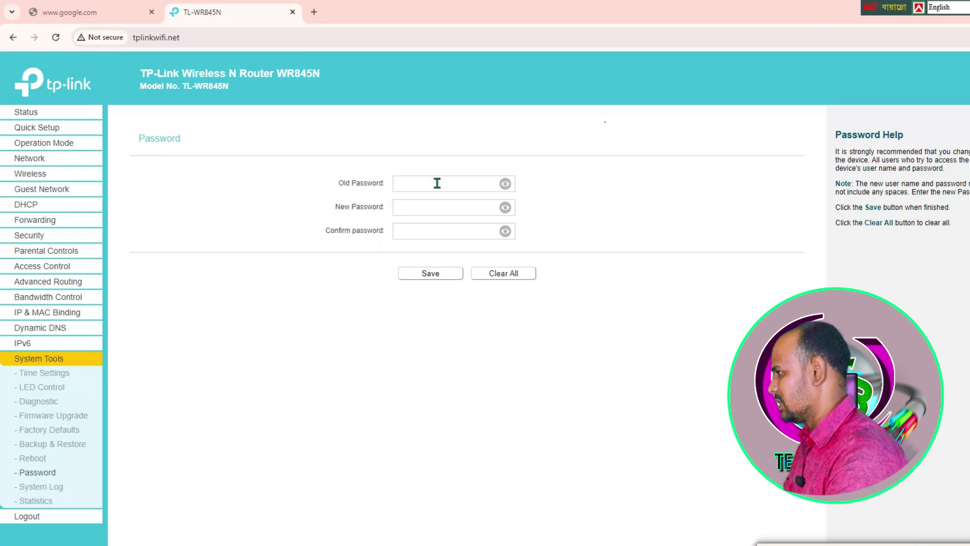
Enter the current admin password and the new password twice, then save.
{"action": "left_click", "coordinate": [437, 184]}
{"action": "type", "text": "admin11"}
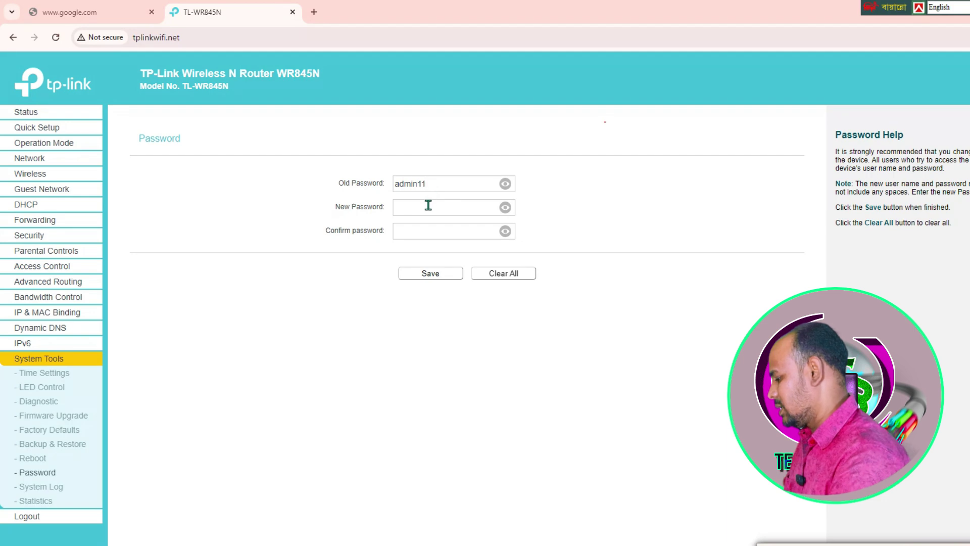
{"action": "left_click", "coordinate": [429, 205]}
{"action": "type", "text": "a"}
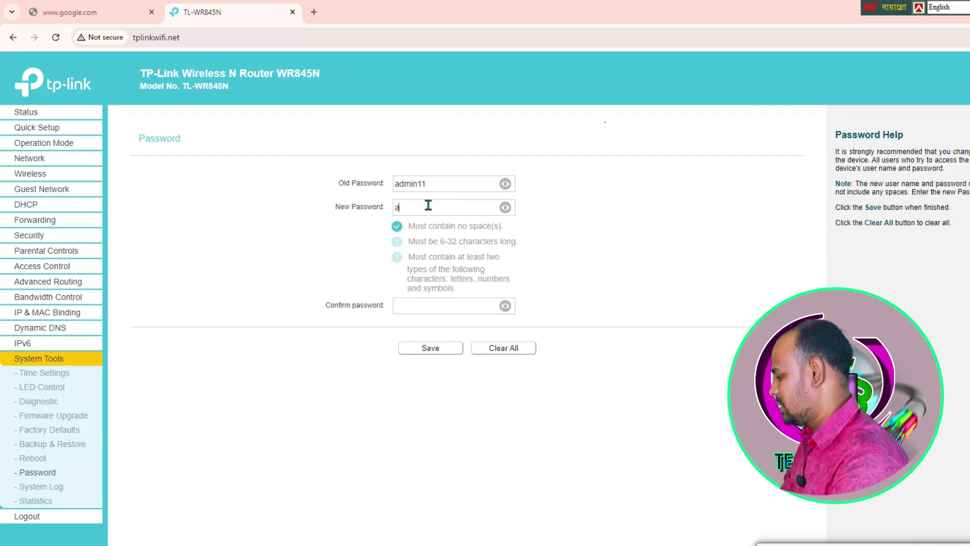
{"action": "type", "text": "dmin11@"}
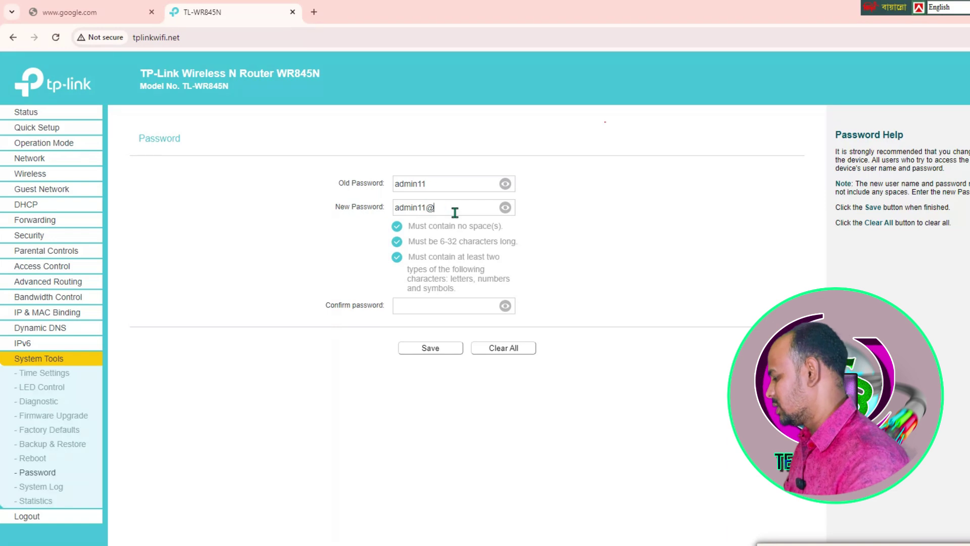
{"action": "left_click", "coordinate": [426, 309]}
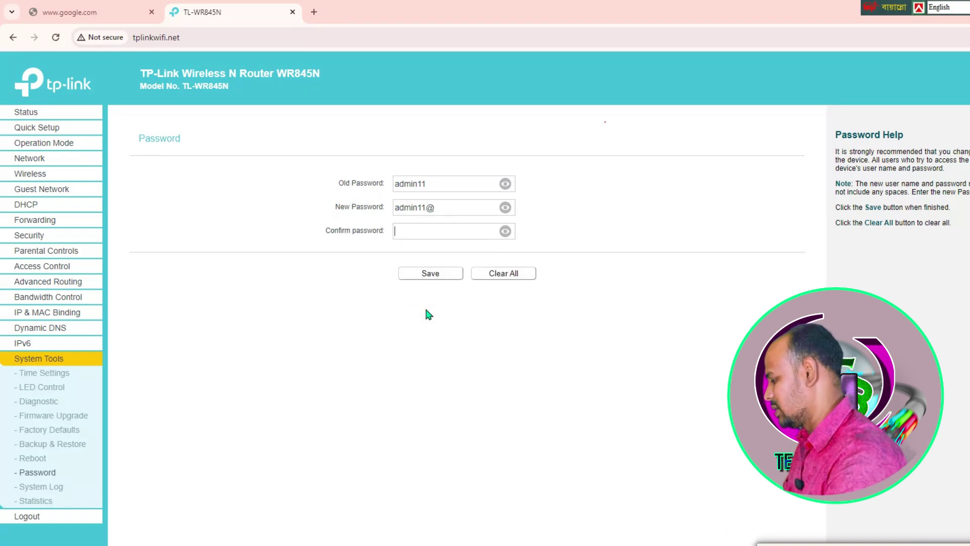
{"action": "type", "text": "admi"}
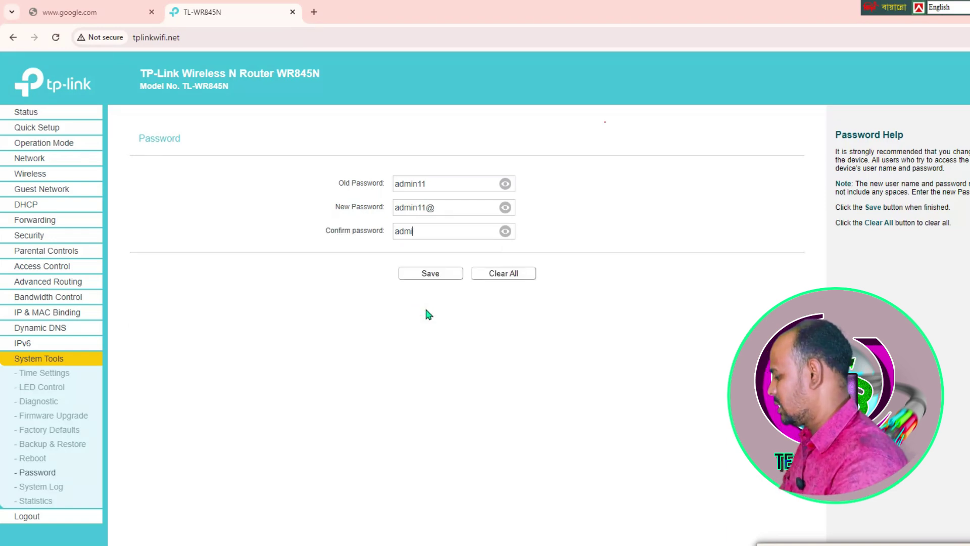
{"action": "type", "text": "n11"}
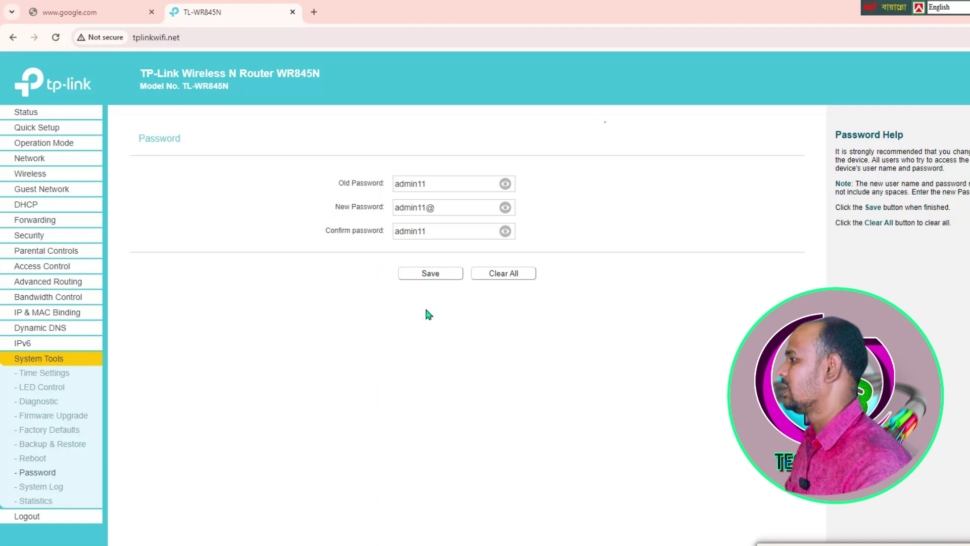
{"action": "type", "text": "@"}
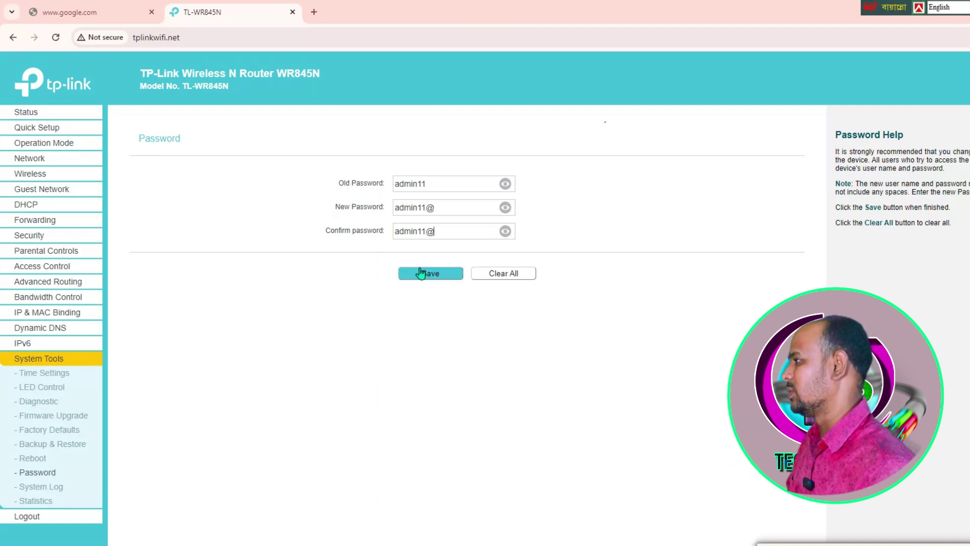
{"action": "left_click", "coordinate": [421, 273]}
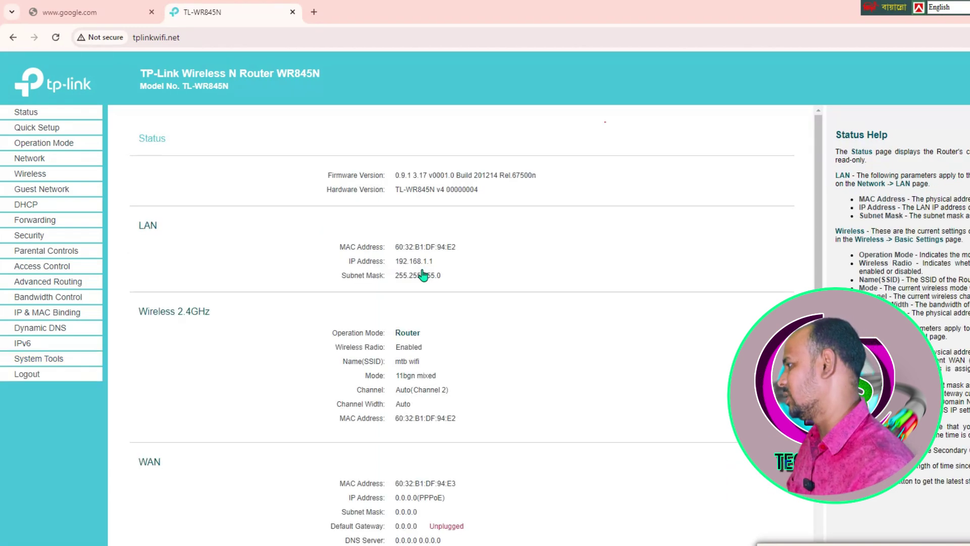
Log out with confirmation, then sign in again using the new admin password.
{"action": "left_click", "coordinate": [31, 376]}
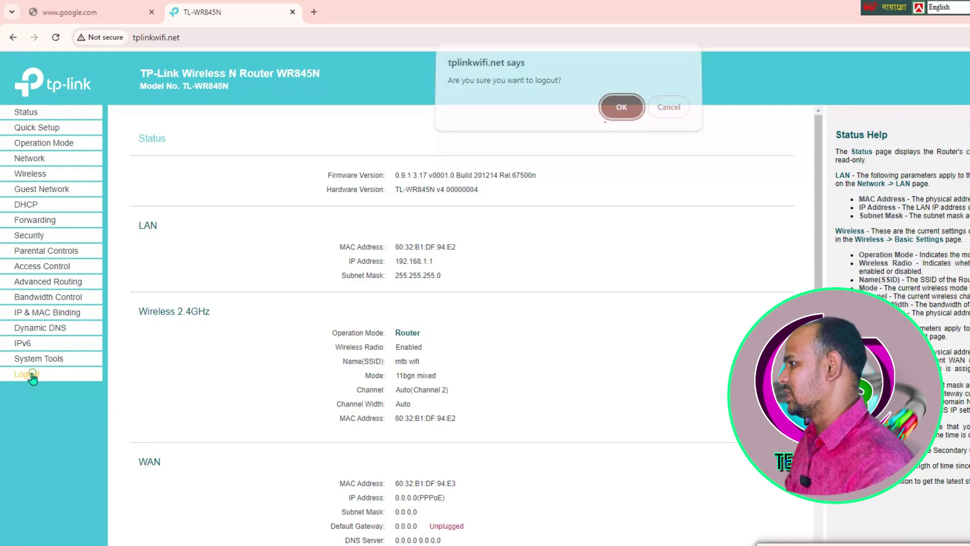
{"action": "left_click", "coordinate": [620, 107]}
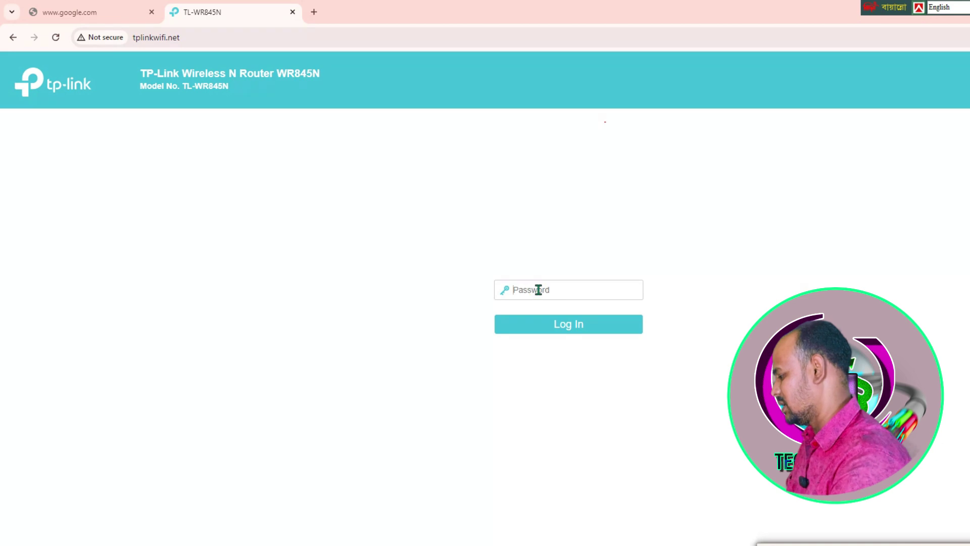
{"action": "left_click", "coordinate": [558, 299]}
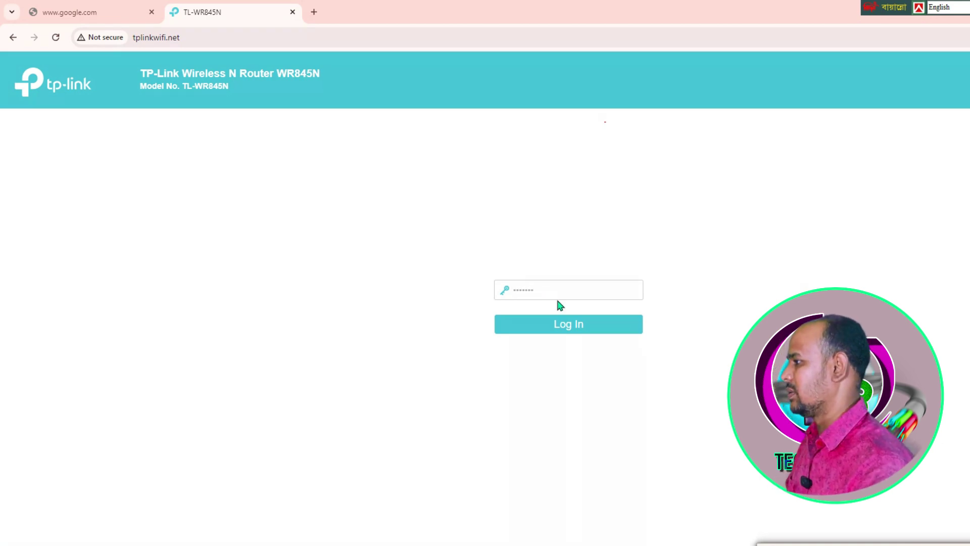
{"action": "left_click", "coordinate": [565, 332]}
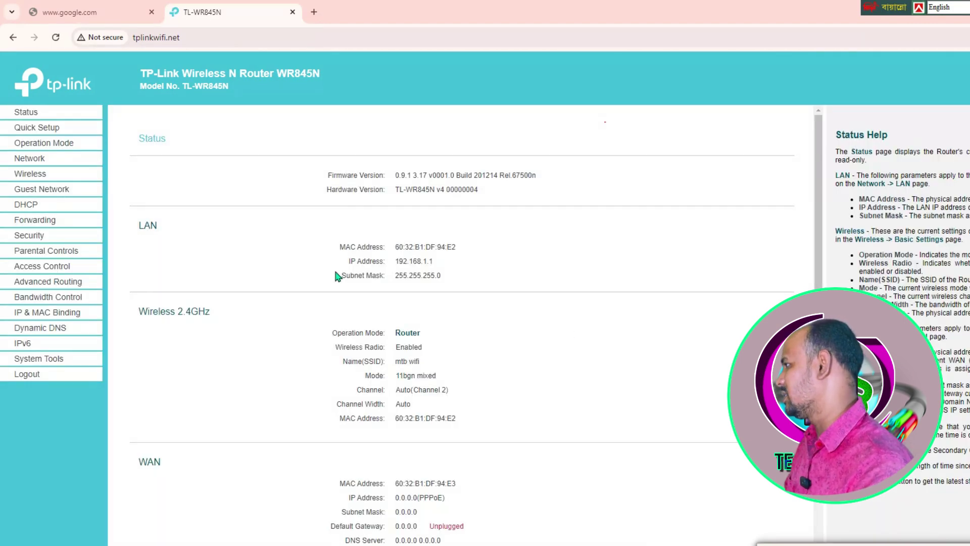